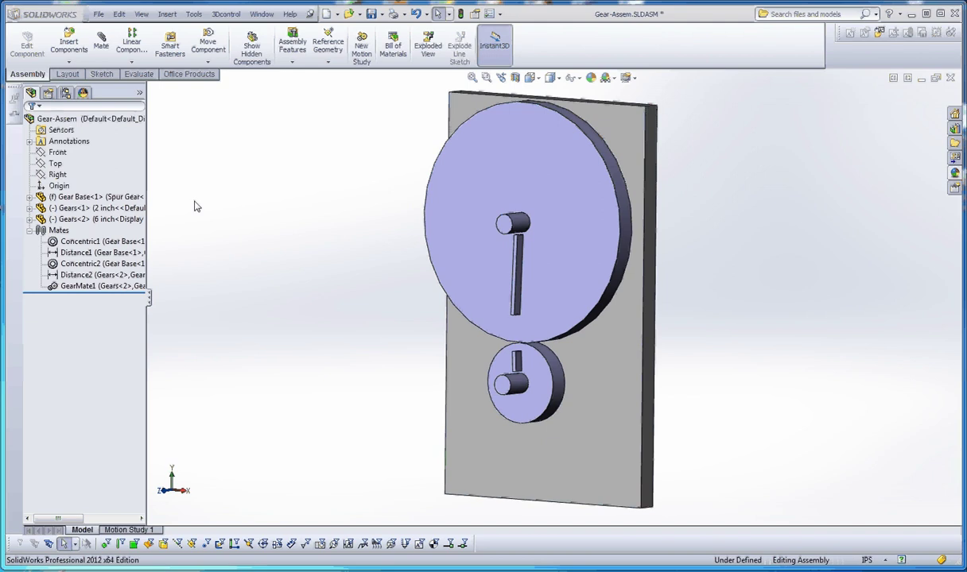
Select the base plate, 2-inch gear and 6-inch gear in the tree to identify each
left_click(103, 196)
left_click(103, 209)
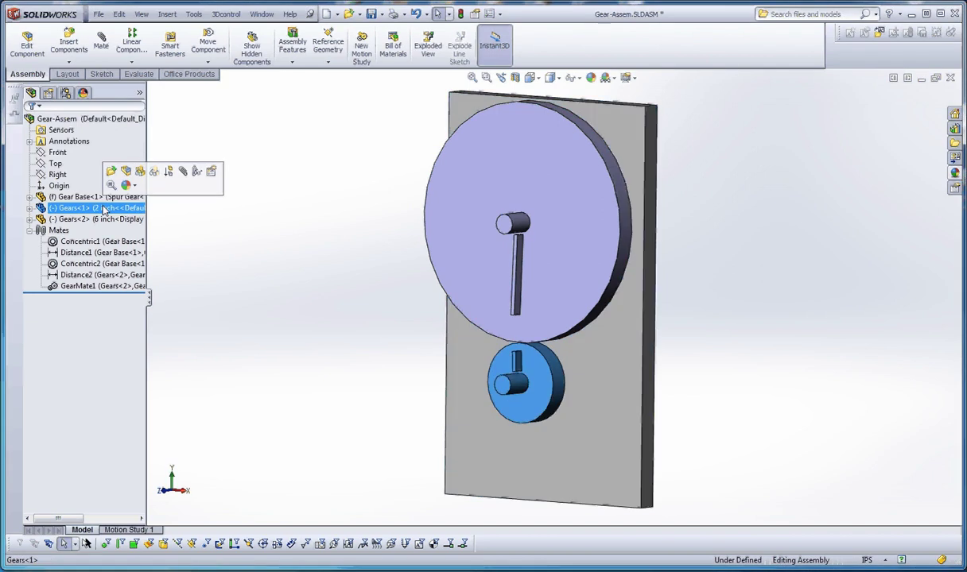
left_click(102, 219)
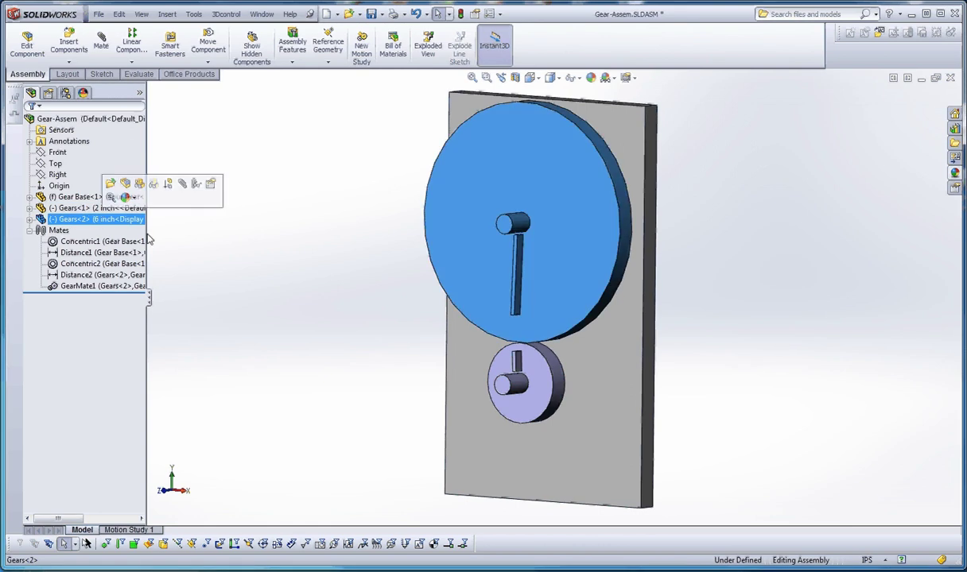
left_click(159, 256)
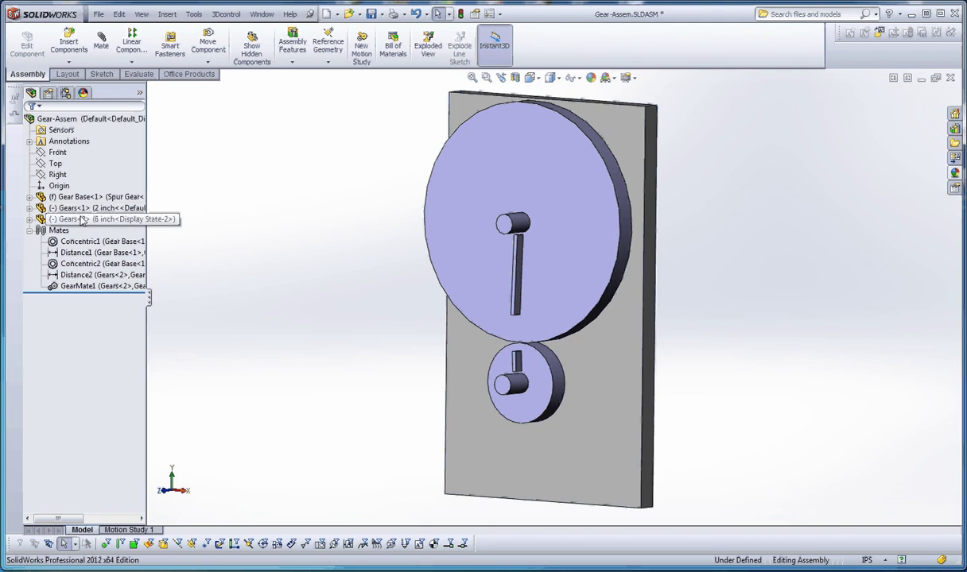
Spin the large and small gears to test that the gear mate drives both
left_click_drag(447, 249, 372, 305)
key("Escape")
left_click(528, 362)
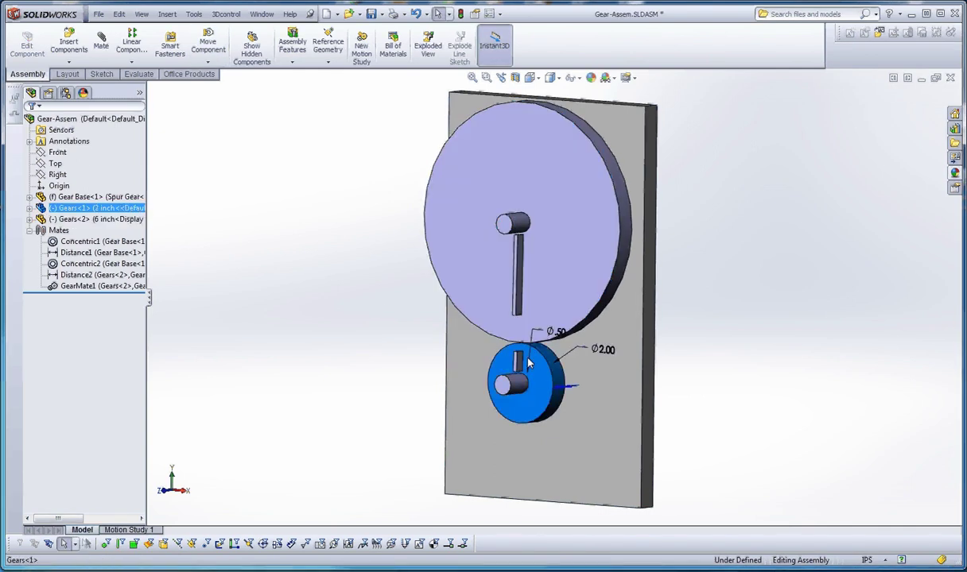
mouse_move(530, 367)
left_mouse_down()
mouse_move(540, 402)
mouse_move(500, 399)
mouse_move(508, 361)
mouse_move(545, 373)
mouse_move(501, 415)
mouse_move(477, 373)
mouse_move(544, 380)
mouse_move(509, 413)
mouse_move(504, 367)
mouse_move(533, 369)
left_mouse_up()
left_click(408, 348)
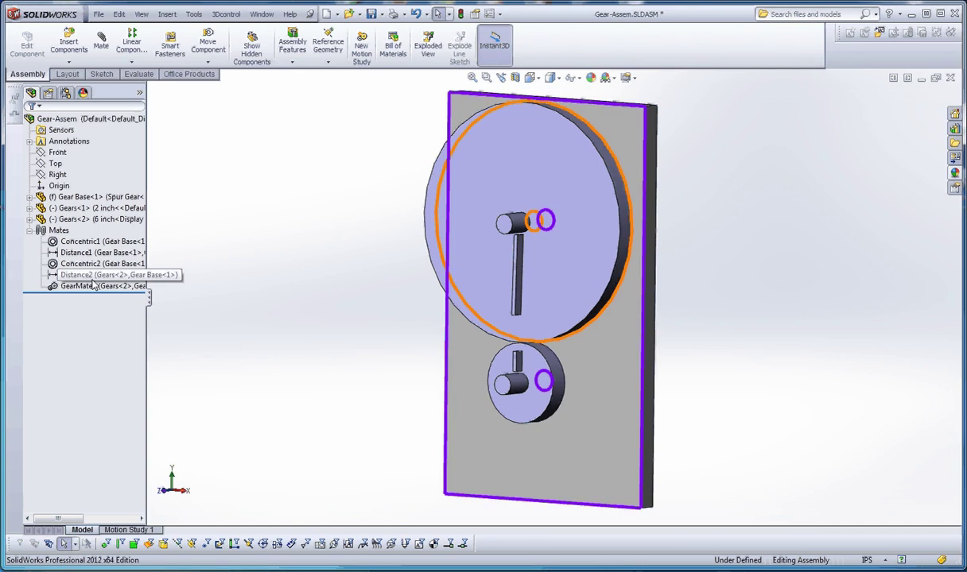
Open the 6-inch gear part alone and roll its history back before Axle and Marker
right_click(452, 230)
left_click(459, 176)
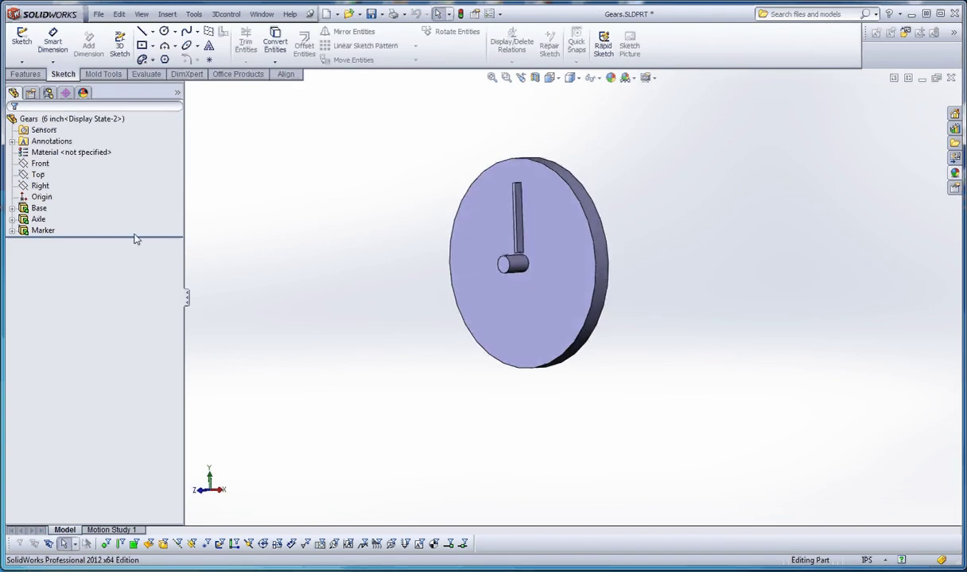
mouse_move(139, 239)
left_mouse_down()
mouse_move(142, 211)
mouse_move(127, 203)
mouse_move(137, 217)
left_mouse_up()
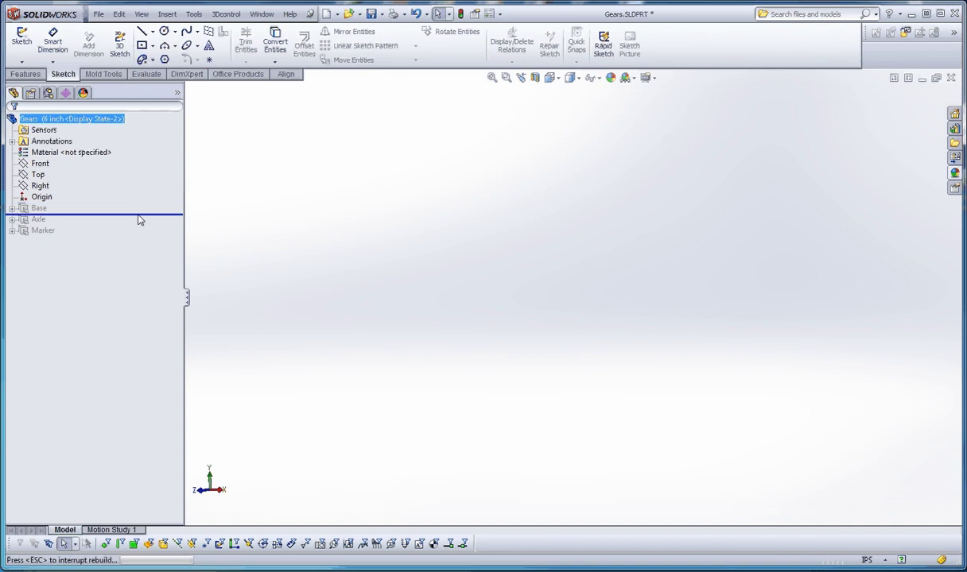
Edit and exit the base disc Sketch1, then roll the history forward to include the Axle
left_click(12, 208)
left_click(55, 219)
right_click(57, 218)
left_click(70, 182)
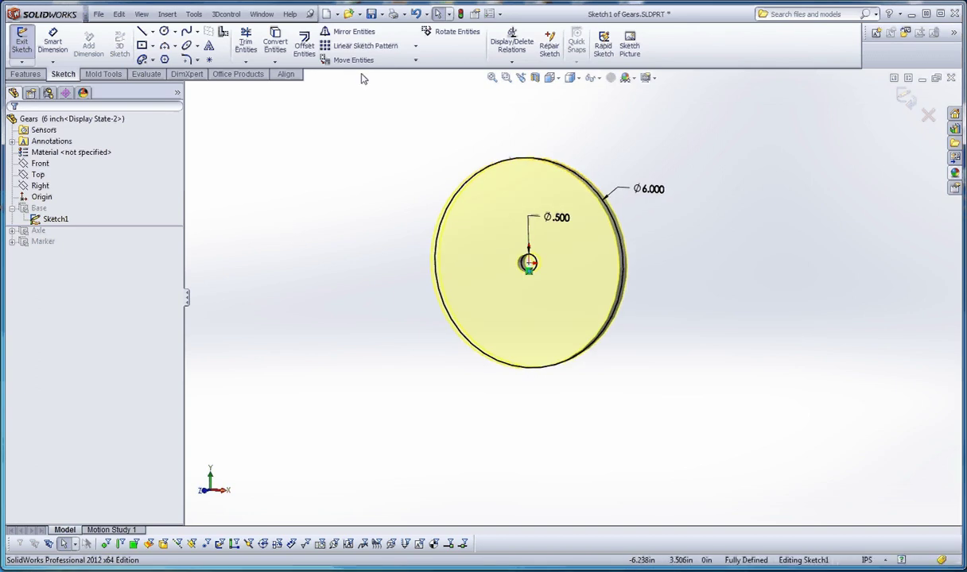
left_click(460, 14)
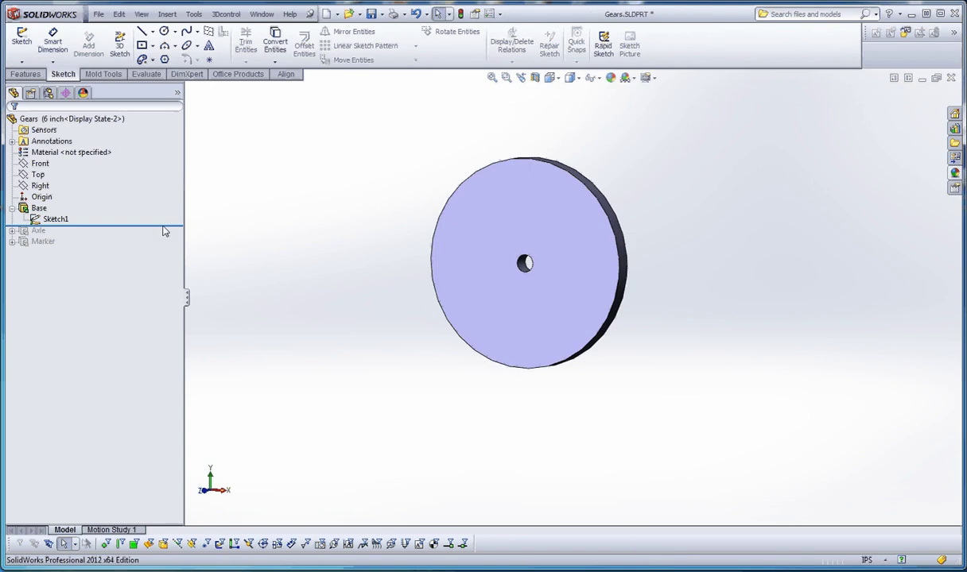
left_click(37, 209)
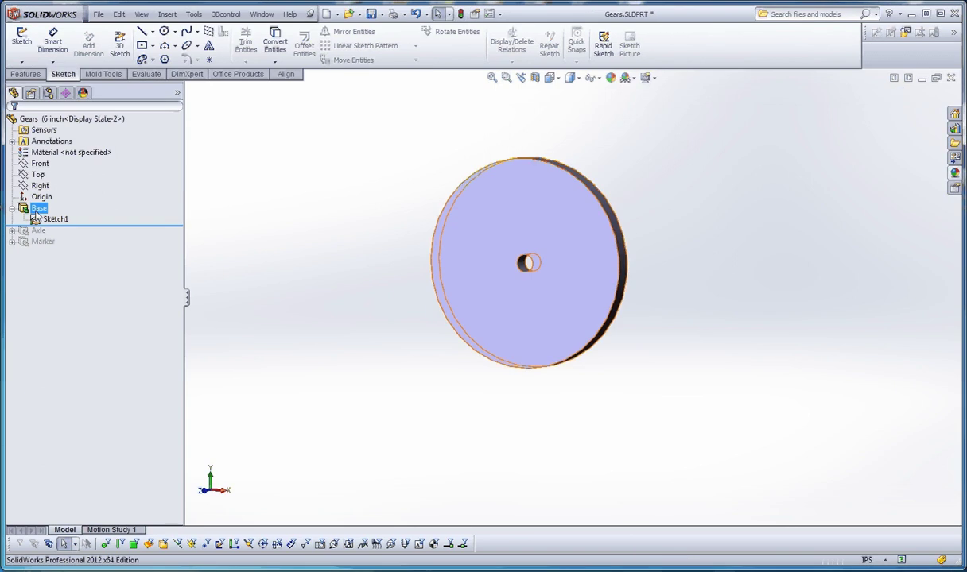
key("Escape")
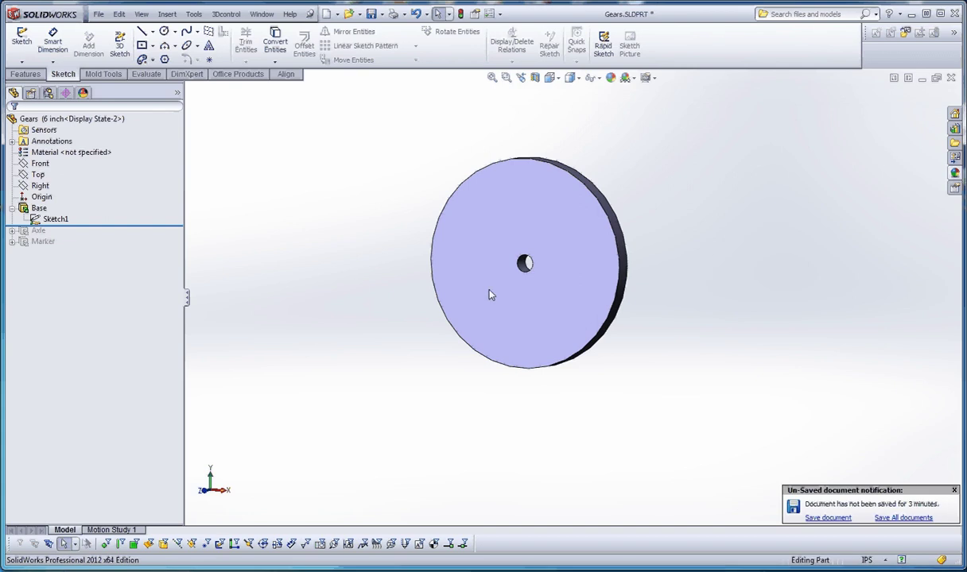
left_click_drag(121, 233, 115, 242)
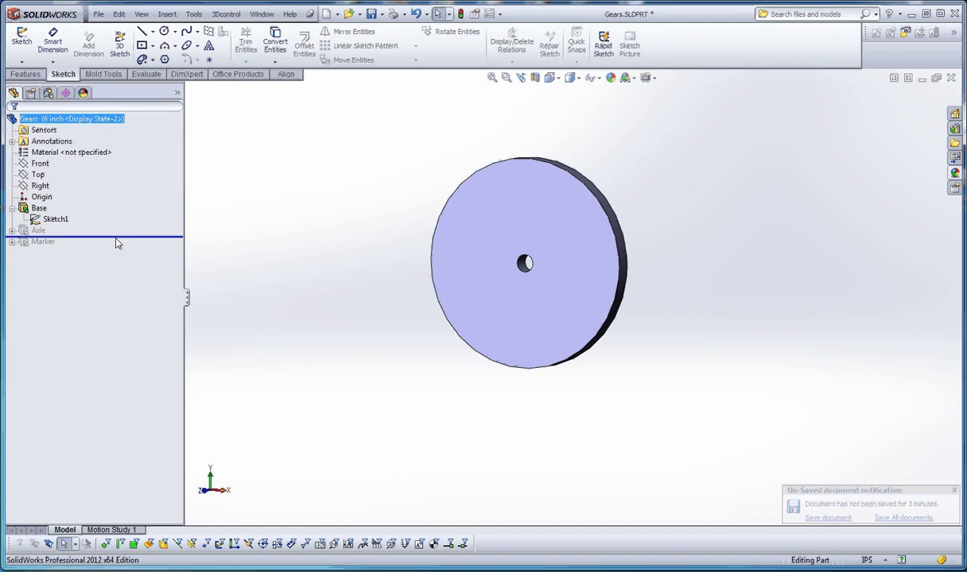
mouse_move(354, 272)
middle_mouse_down()
mouse_move(301, 294)
mouse_move(271, 278)
mouse_move(184, 264)
middle_mouse_up()
right_click(40, 228)
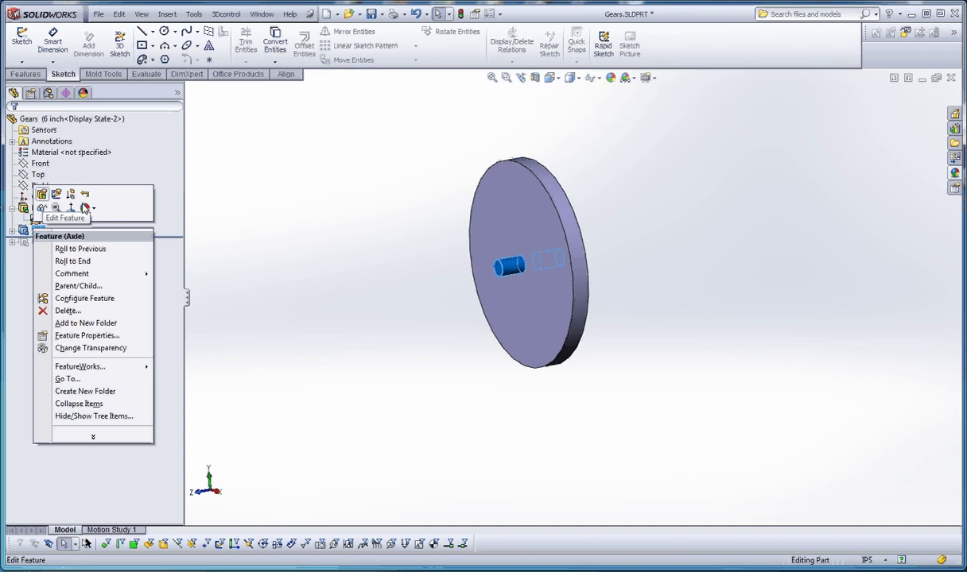
left_click(42, 194)
scroll(542, 277, "down", 5)
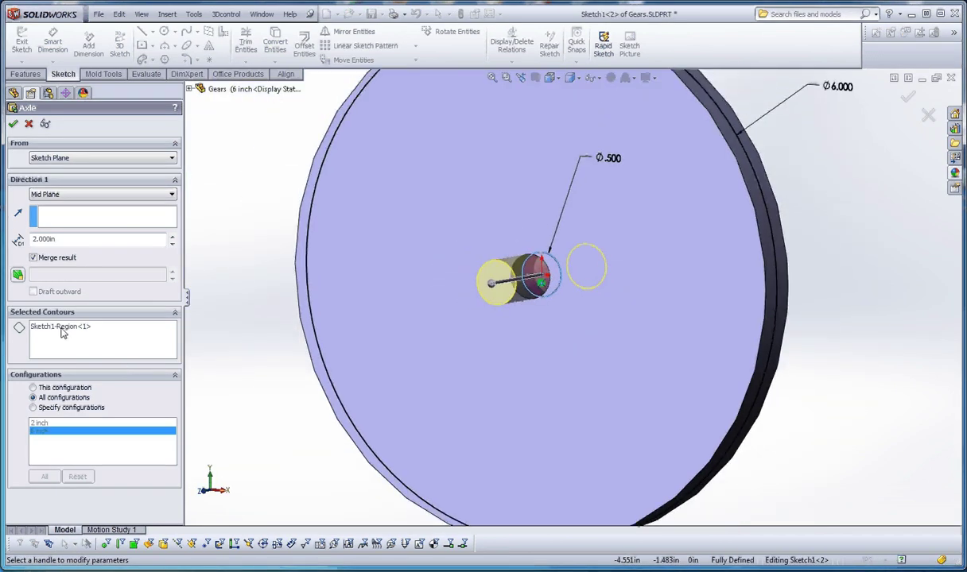
key("f")
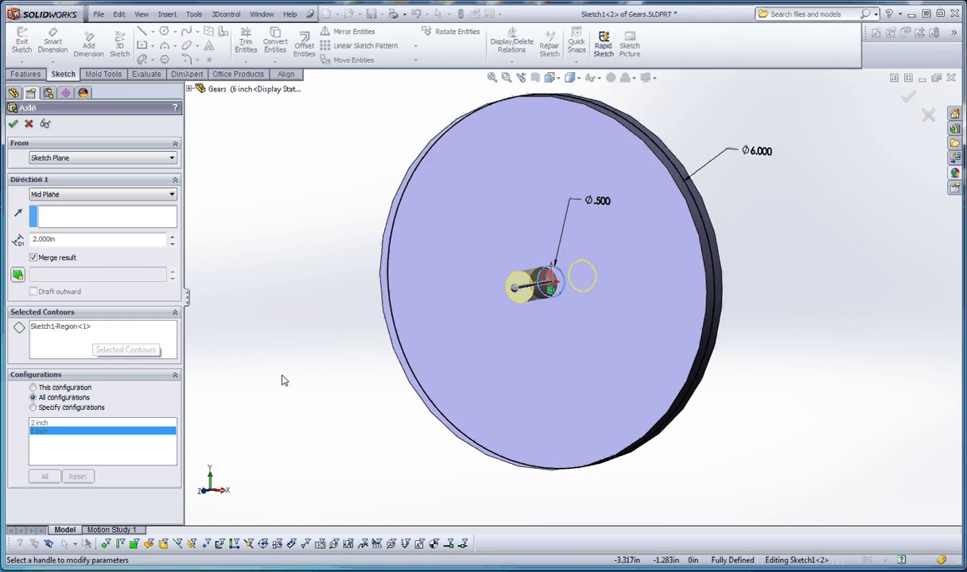
middle_click_drag(357, 291, 310, 320)
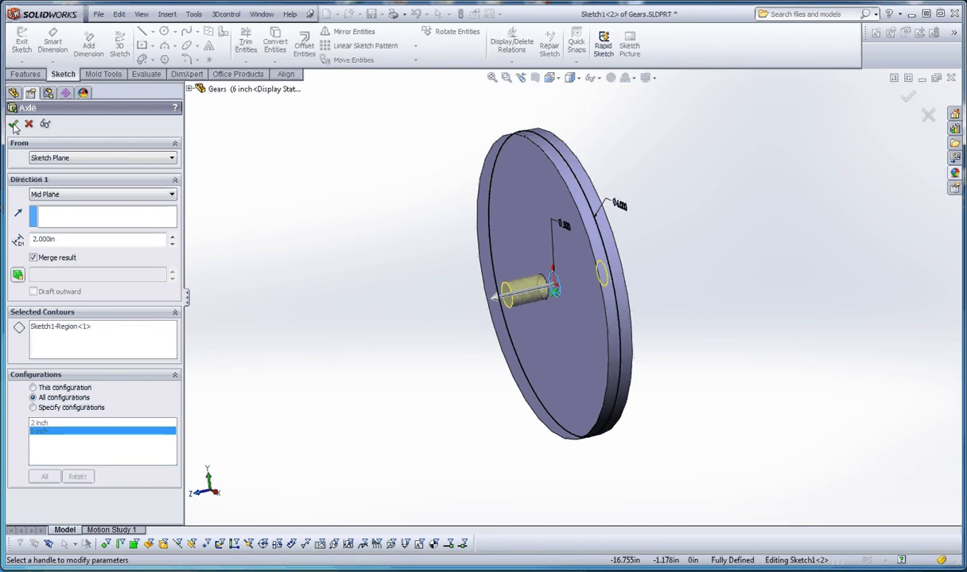
left_click(29, 124)
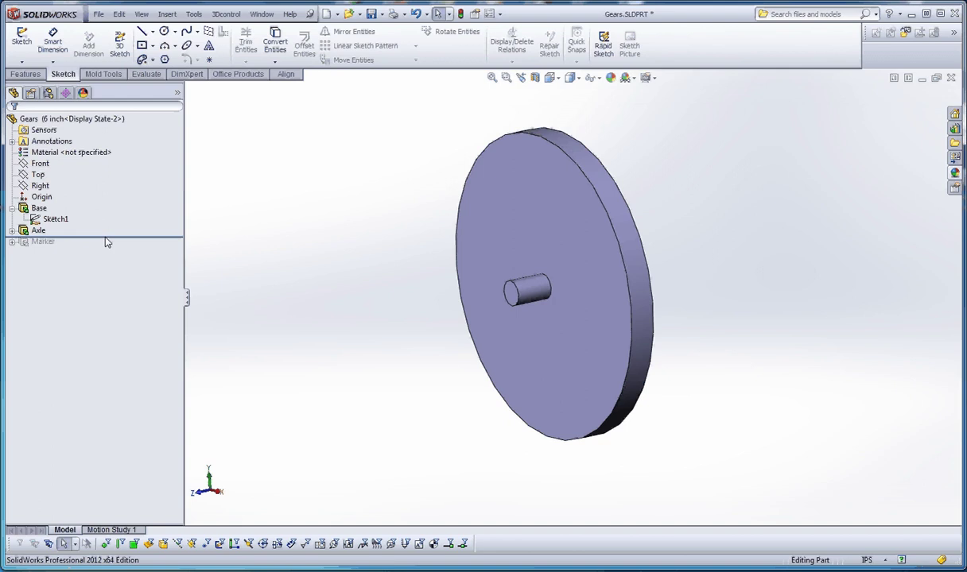
Roll forward to Marker, view its sketch face-on to check the 2.000 bar and .300 circle, and exit
left_click_drag(106, 237, 48, 256)
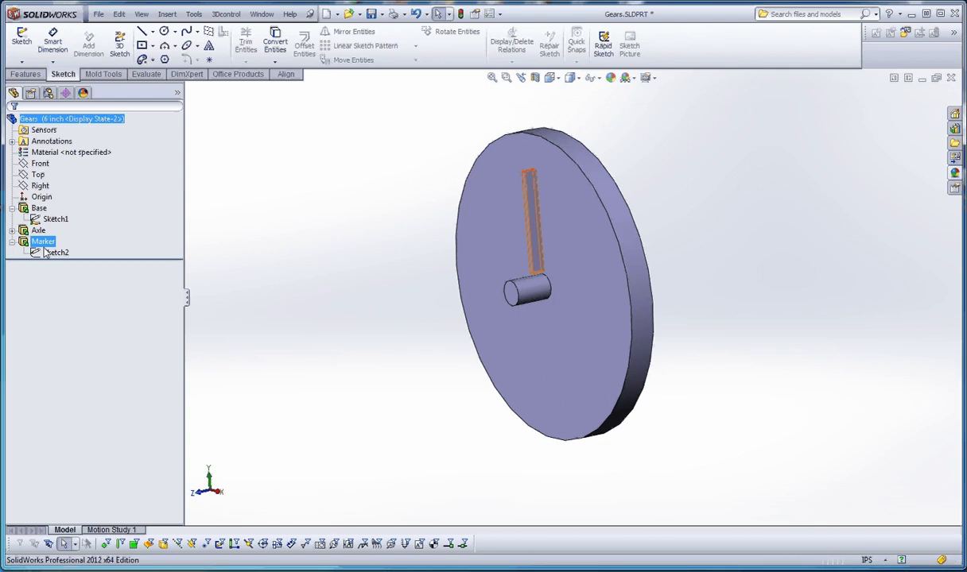
right_click(46, 253)
left_click(35, 217)
key("ctrl+8")
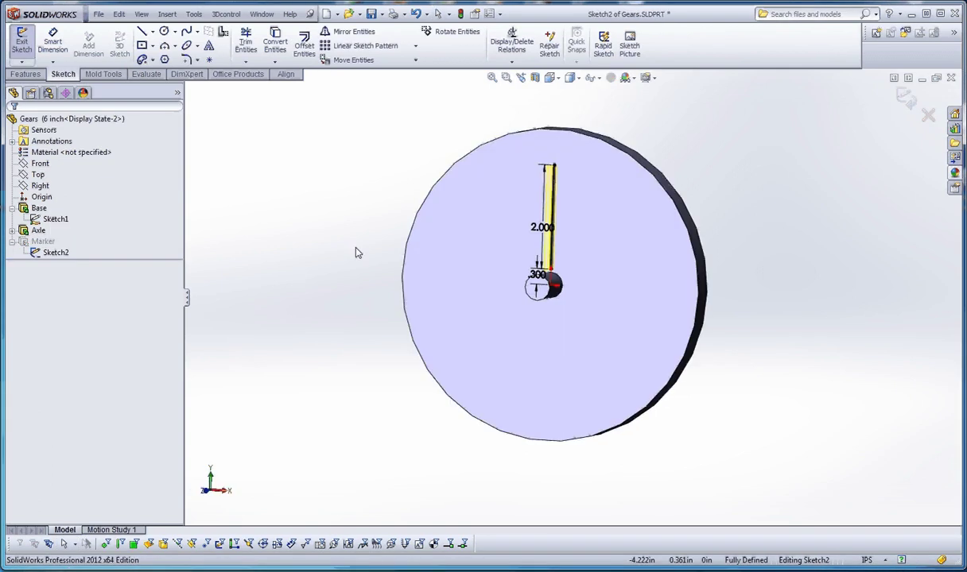
scroll(595, 233, "down", 5)
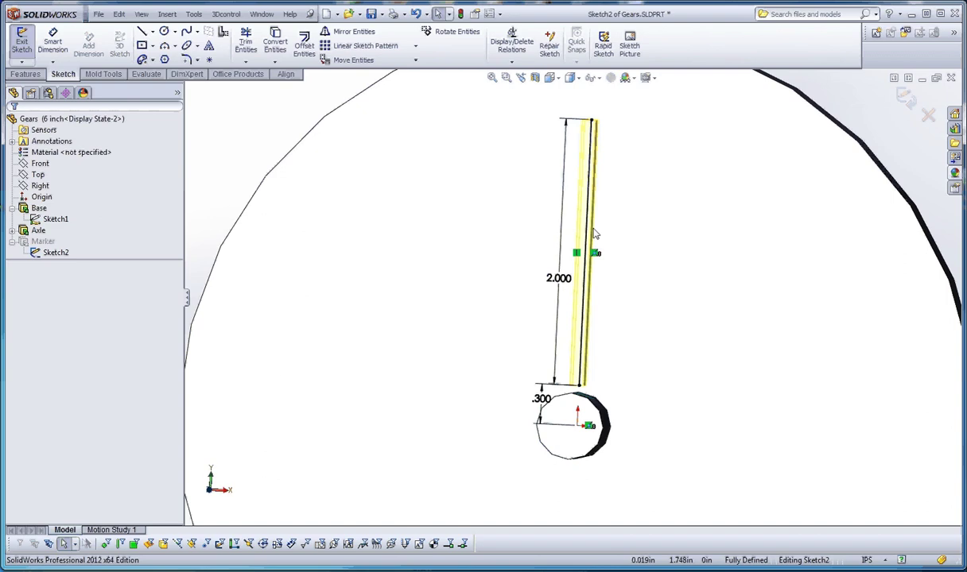
scroll(585, 335, "up", 5)
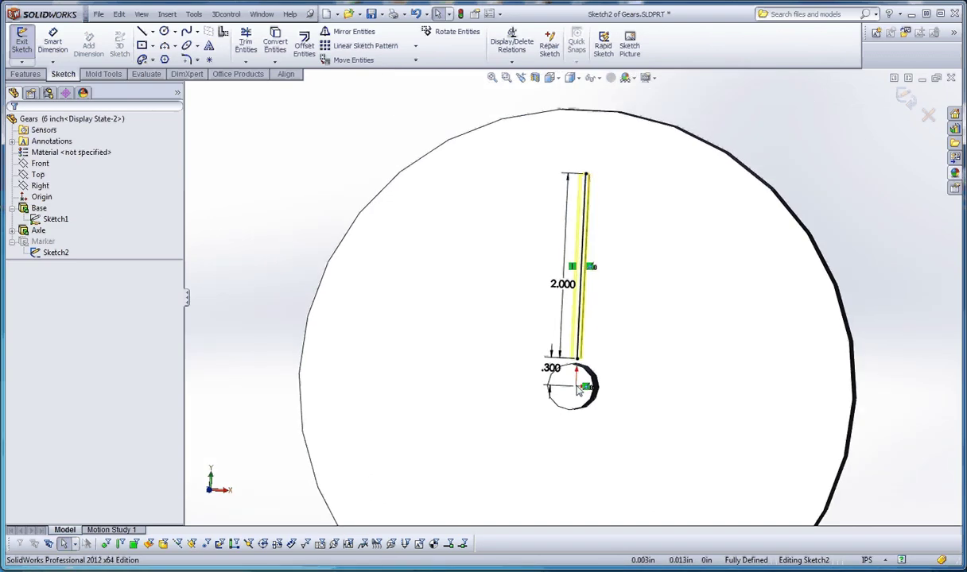
scroll(574, 380, "up", 2)
scroll(561, 340, "down", 3)
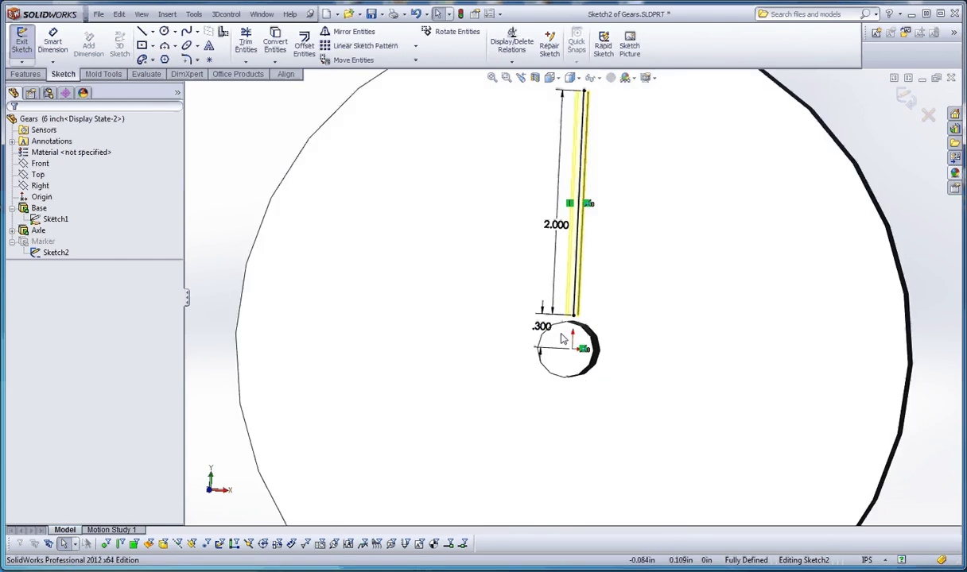
scroll(562, 339, "down", 2)
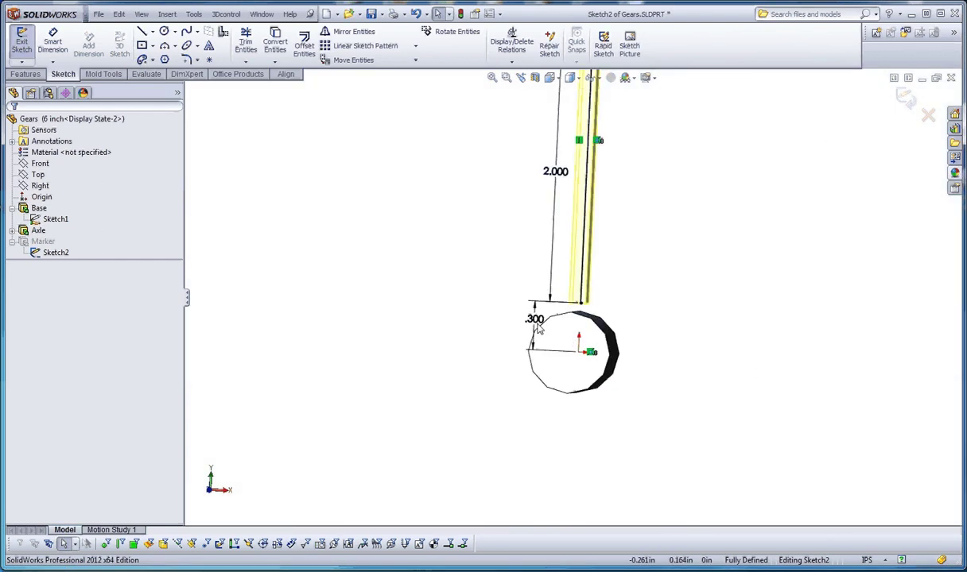
scroll(547, 330, "up", 2)
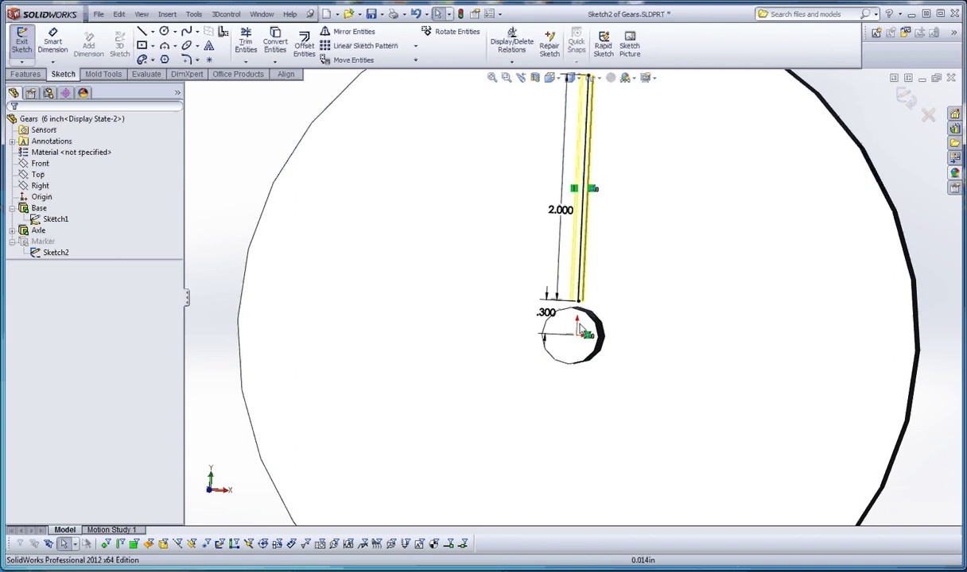
scroll(579, 327, "up", 1)
scroll(576, 318, "up", 2)
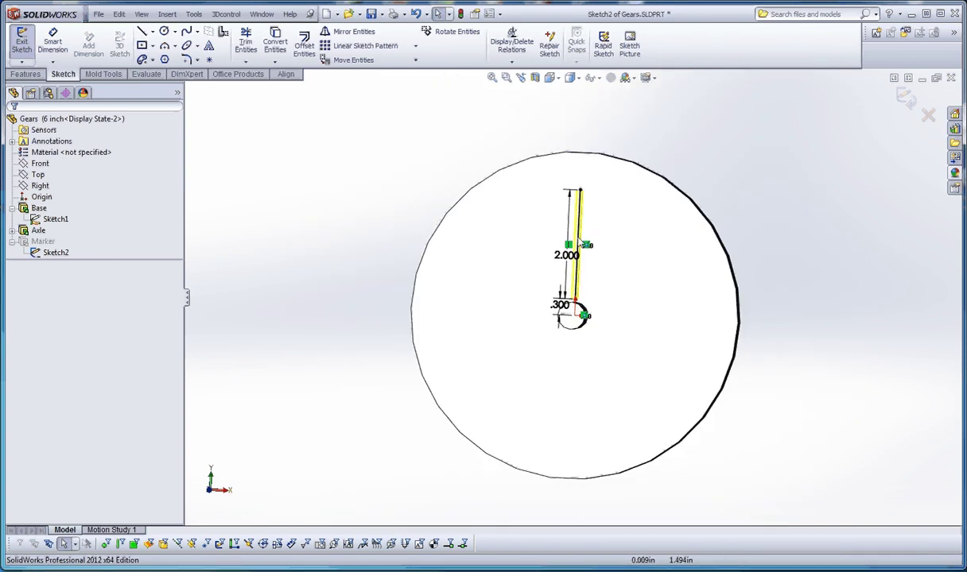
scroll(580, 219, "down", 2)
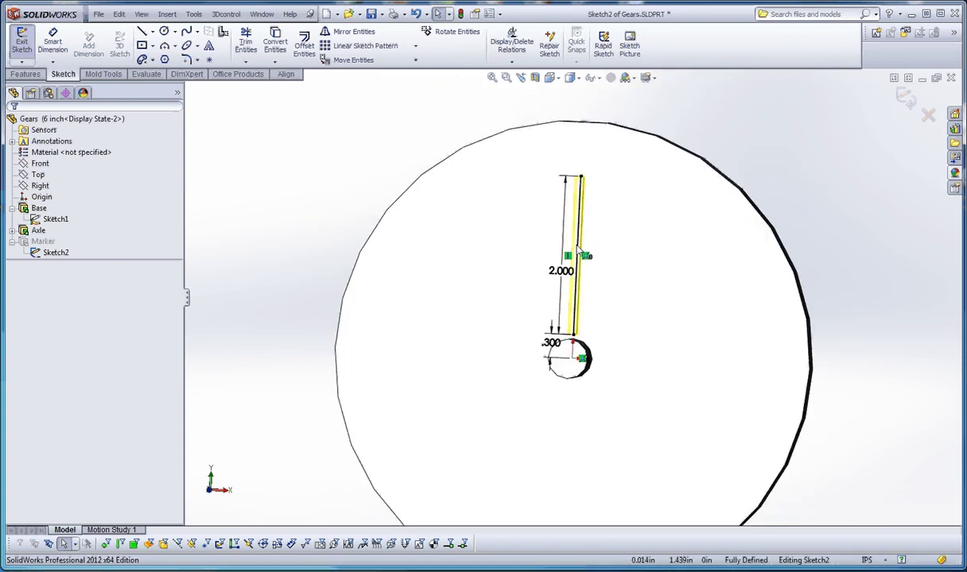
left_click(457, 16)
Edit the Marker extrusion, toggle the Thin Feature option on and off, and apply the changes
right_click(40, 241)
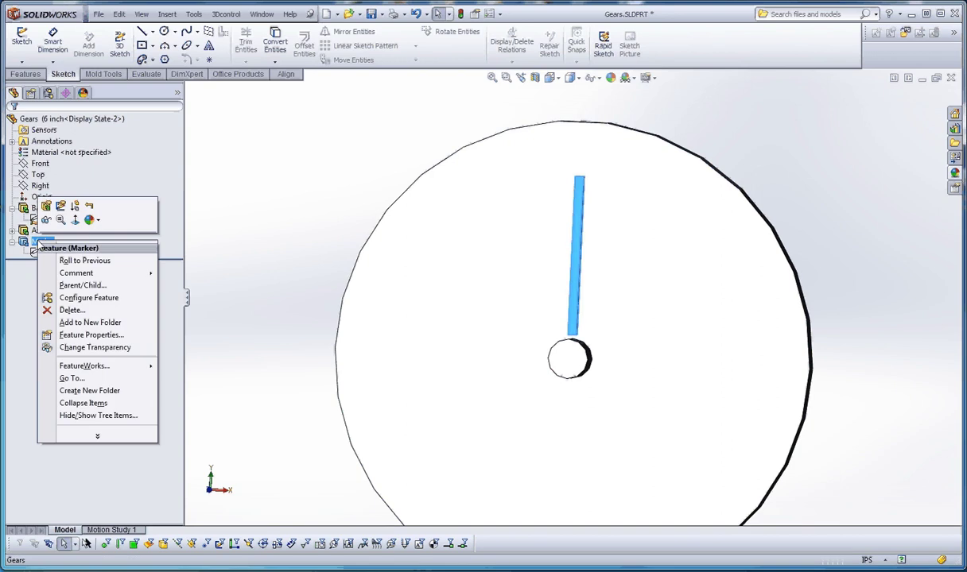
left_click(46, 205)
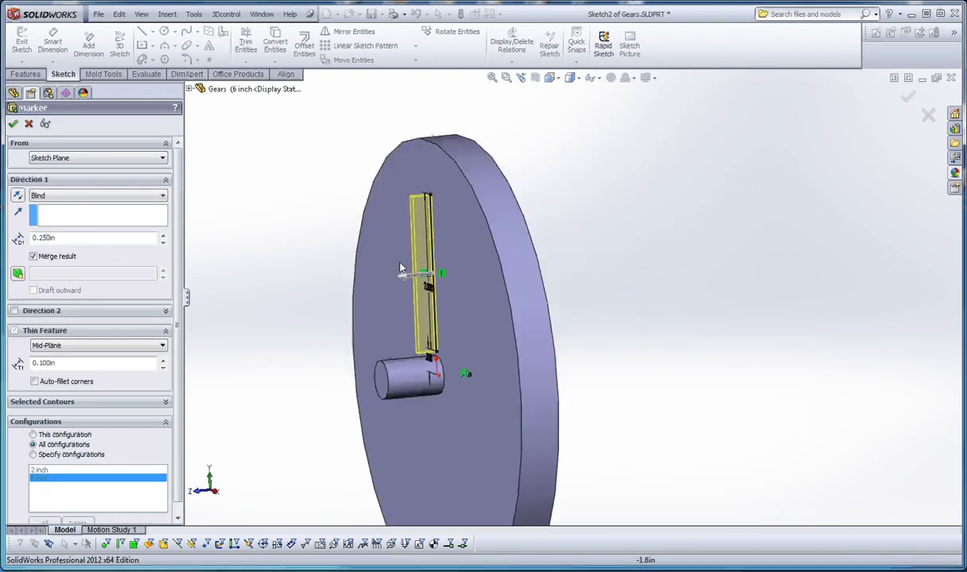
key("ctrl+8")
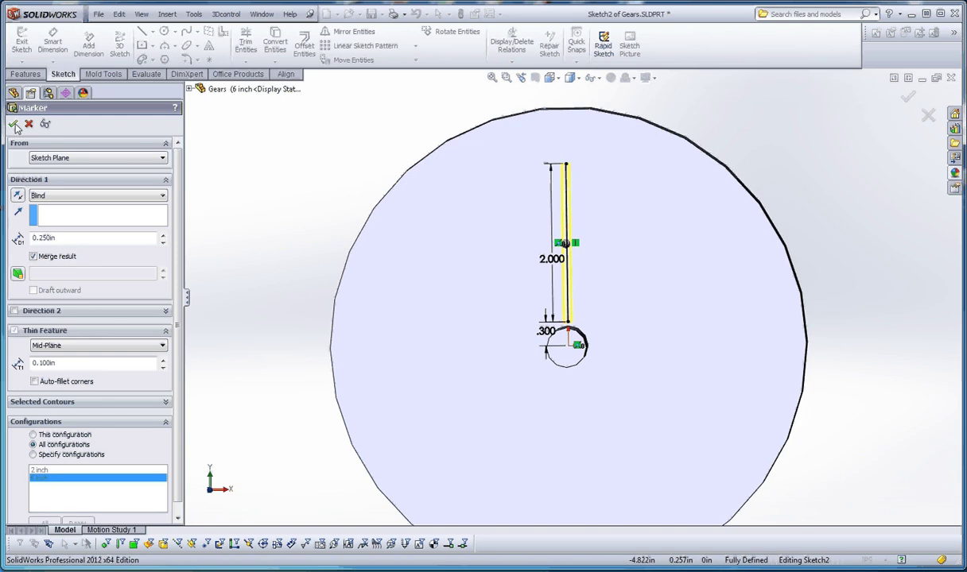
left_click(14, 330)
left_click(14, 333)
left_click(13, 124)
Activate the 2 inch configuration from the ConfigurationManager
middle_click_drag(336, 180, 298, 197)
scroll(549, 314, "up", 3)
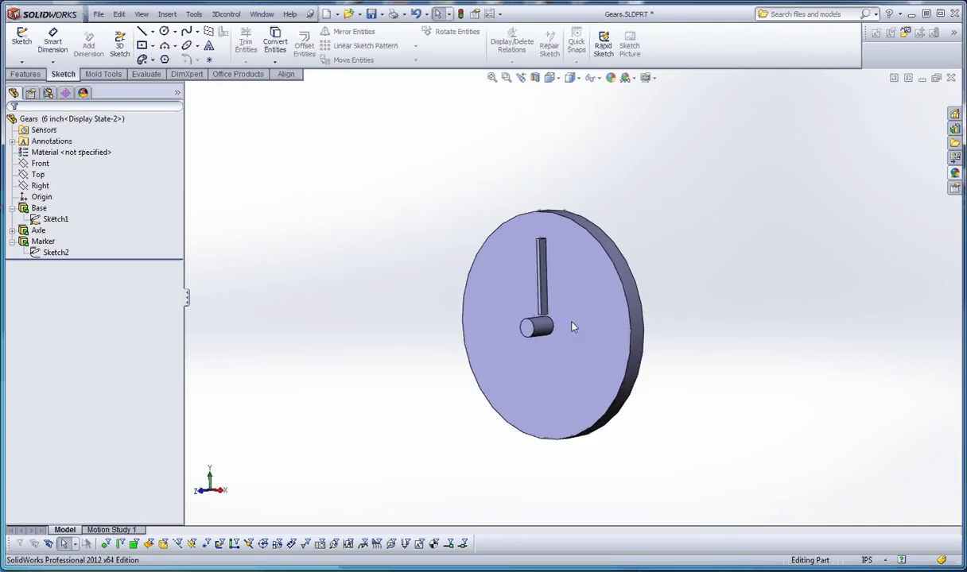
scroll(533, 322, "down", 3)
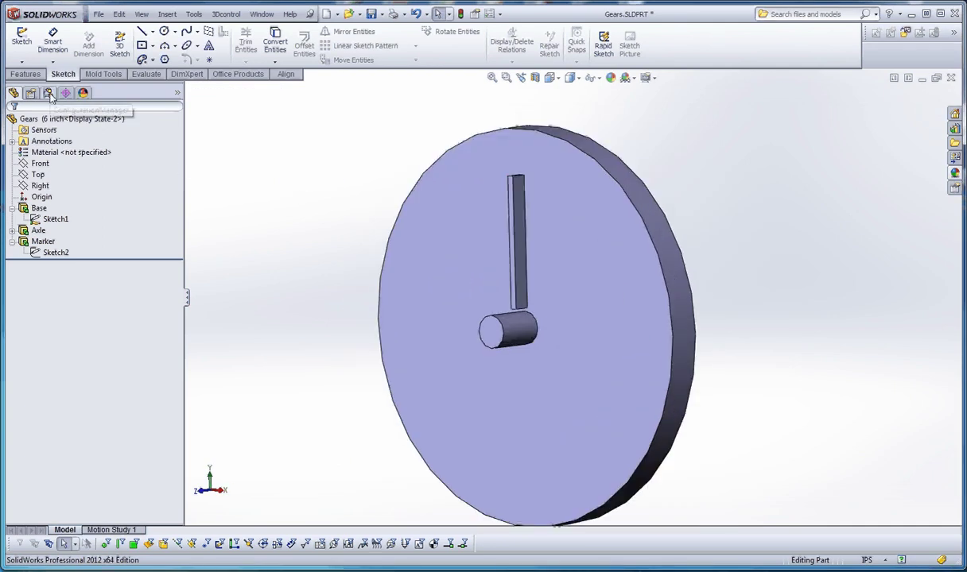
left_click(48, 92)
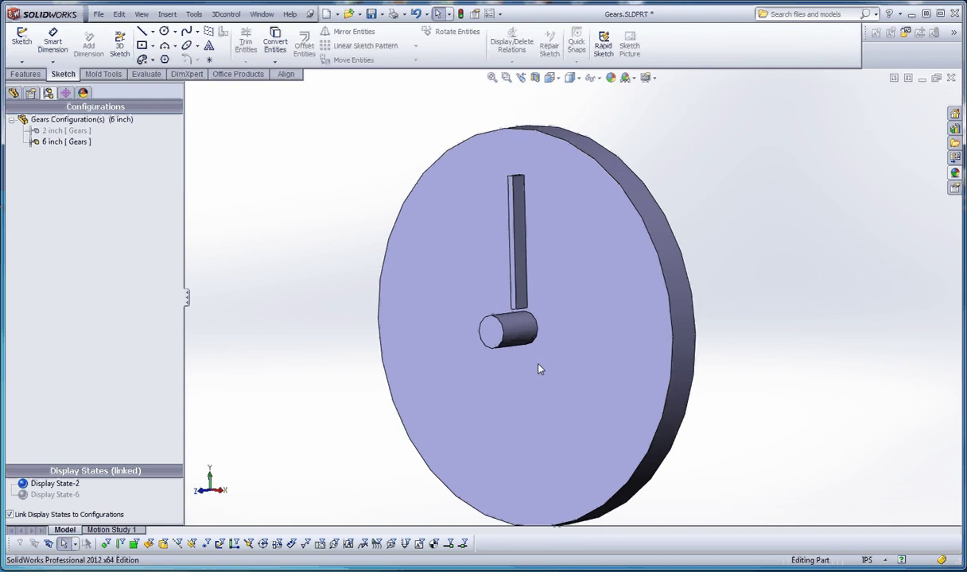
left_click(60, 132)
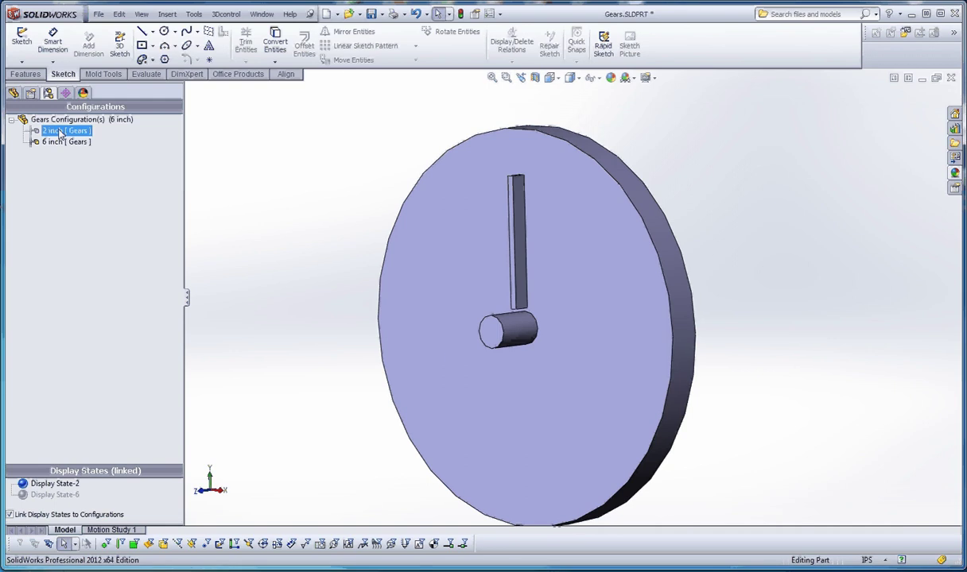
double_click(61, 131)
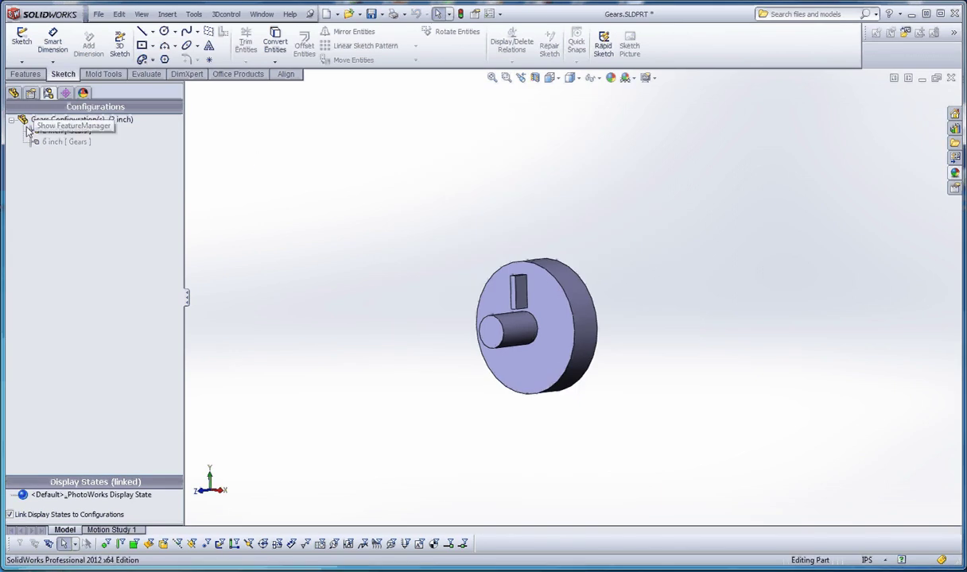
Configure Sketch1's Ø2.000 diameter so the 2 inch configuration uses 3.000in
left_click(13, 93)
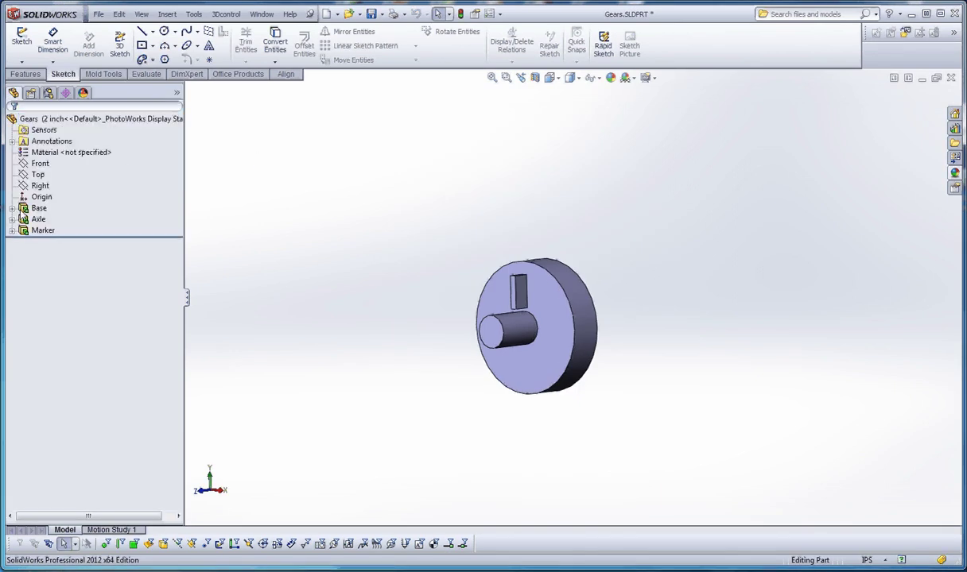
left_click(12, 207)
left_click(54, 219)
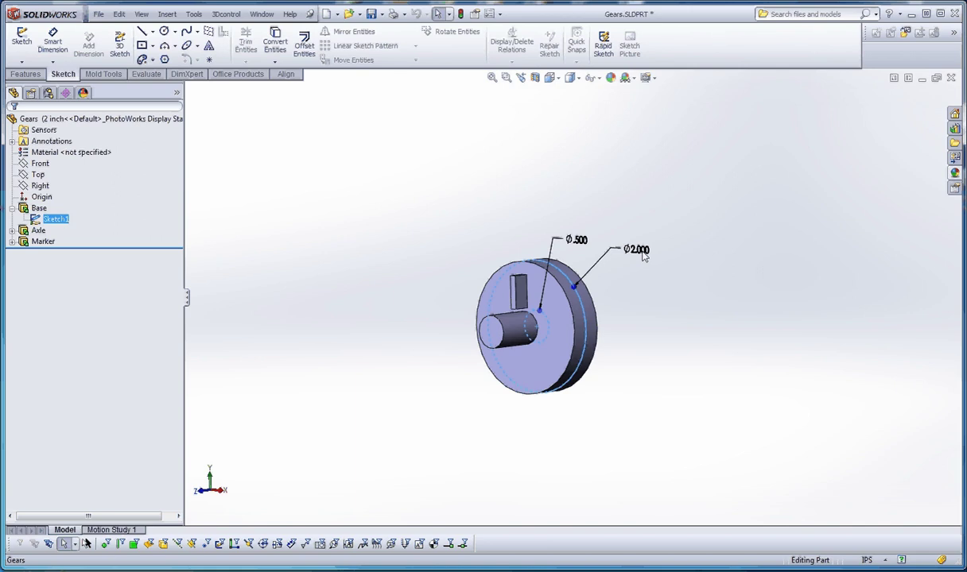
right_click(644, 253)
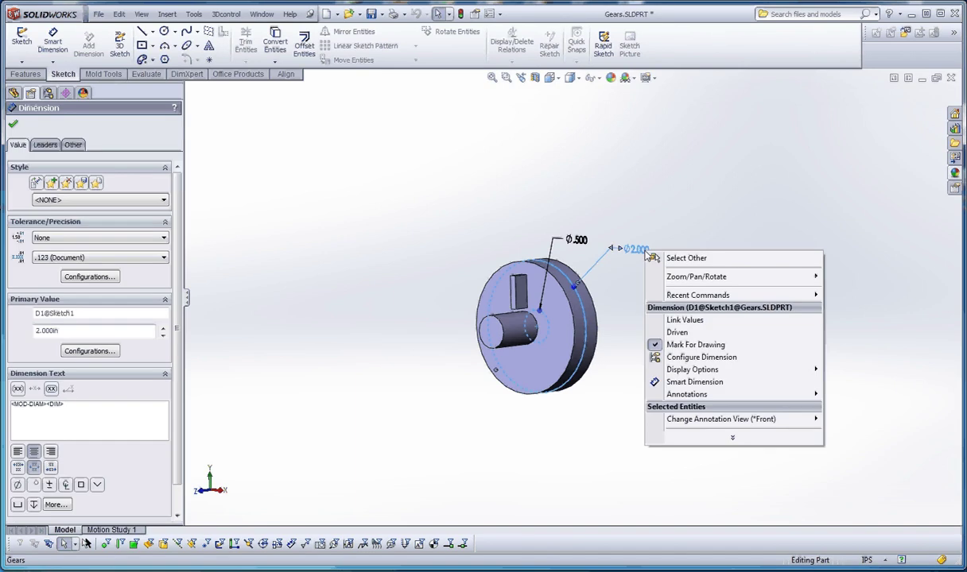
left_click(707, 357)
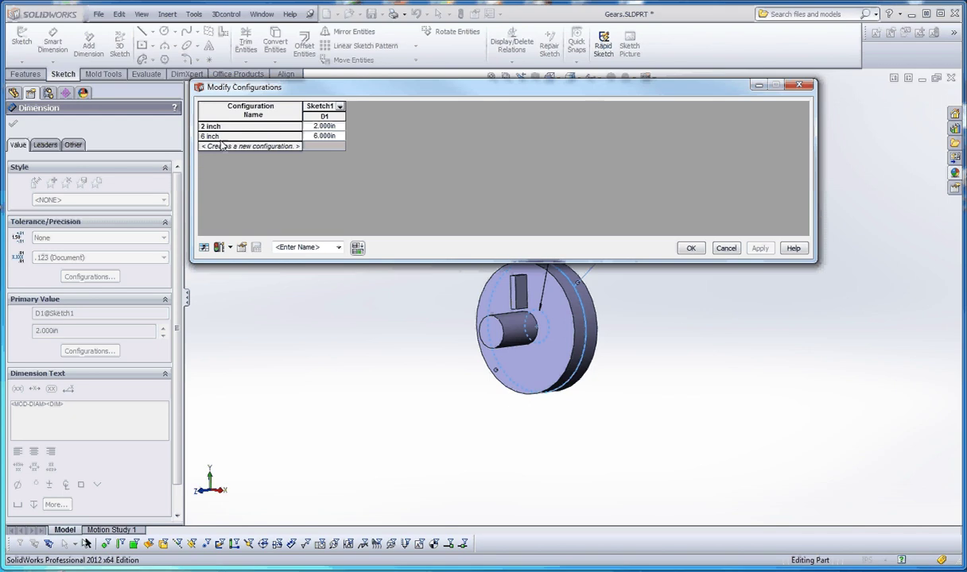
left_click(328, 127)
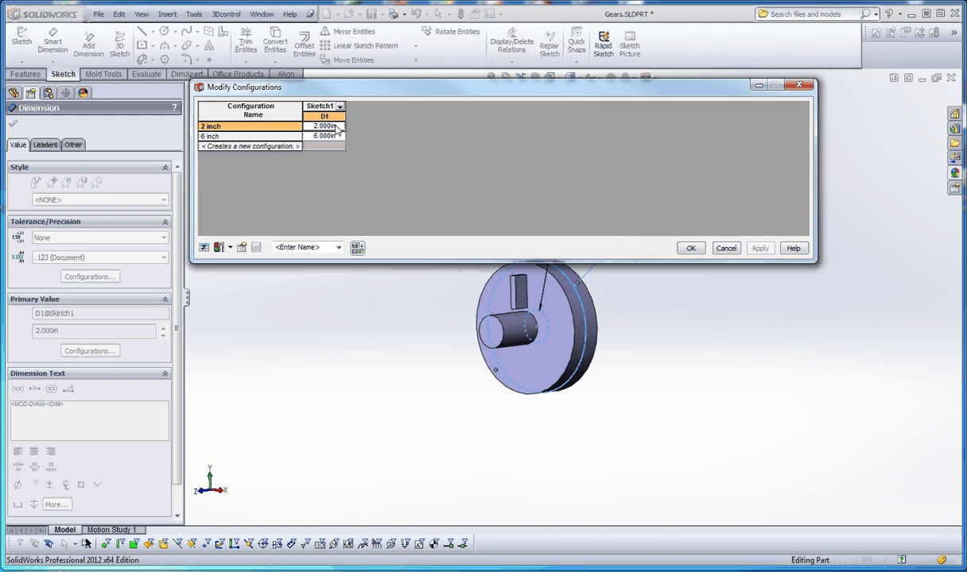
type("3")
left_click(688, 247)
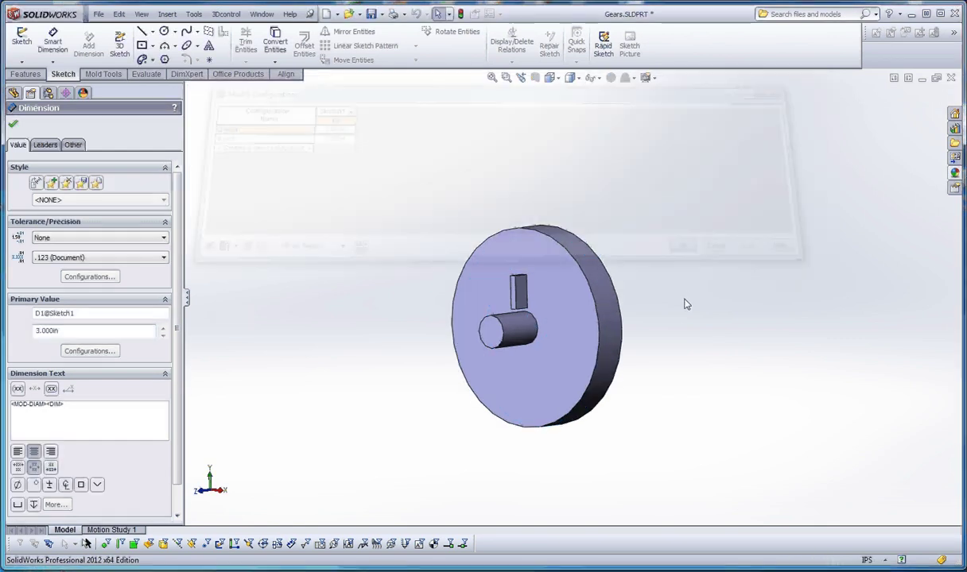
left_click(685, 302)
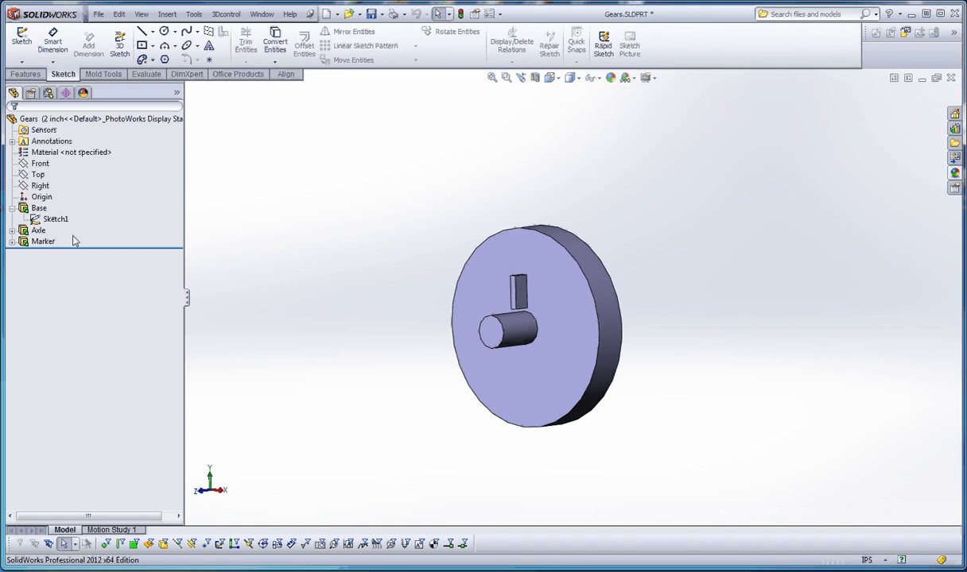
Reconfigure Sketch1's Ø3.000 diameter back to 2.000in for the 2 inch configuration
left_click(56, 220)
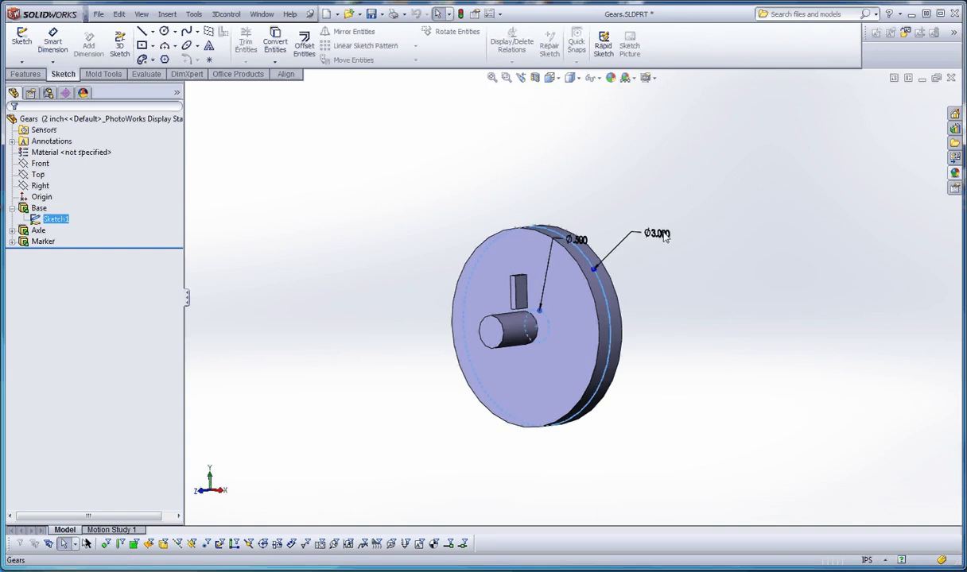
left_click(658, 232)
right_click(660, 236)
left_click(719, 339)
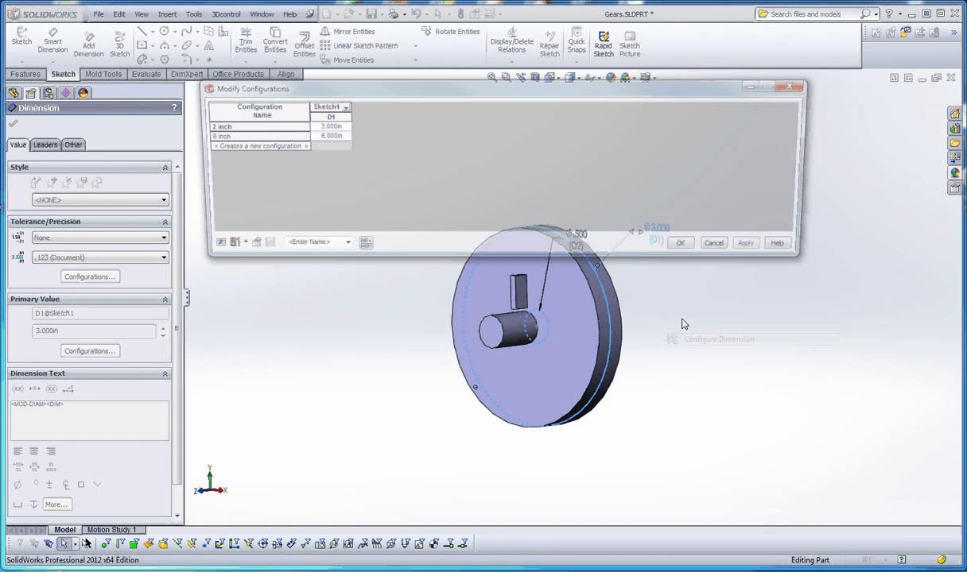
type("2")
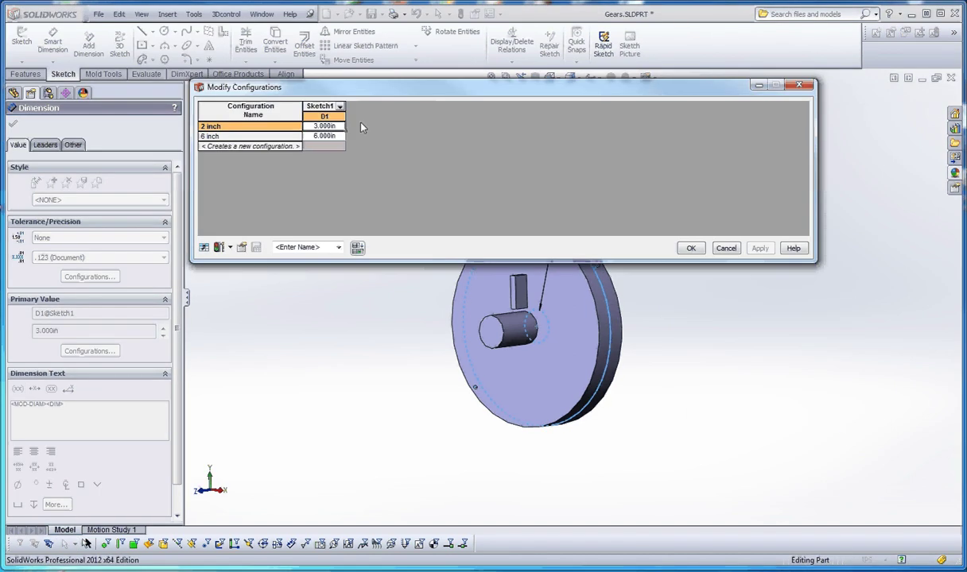
key("Return")
left_click(691, 249)
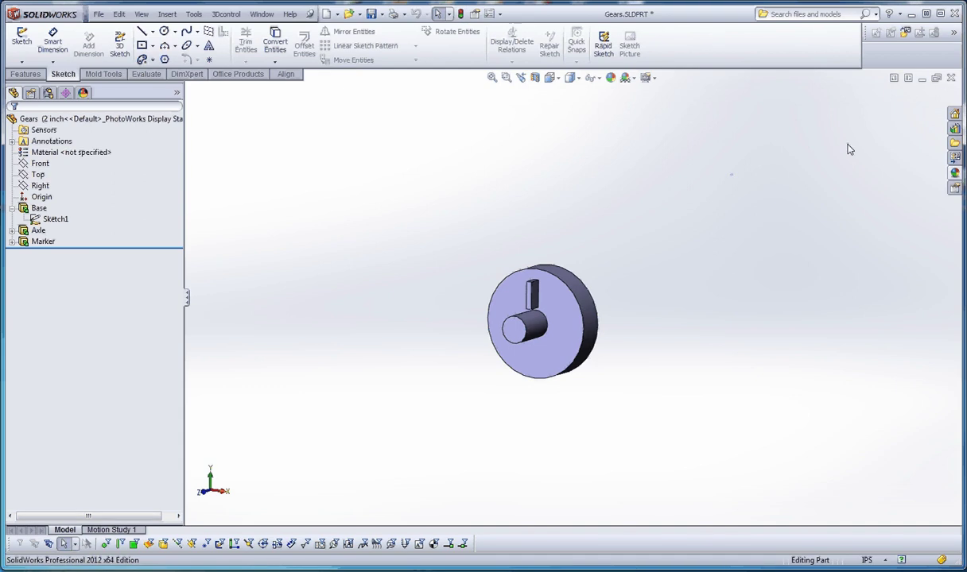
Close Gears.SLDPRT without saving and turn the large gear in Gear-Assem
left_click(952, 78)
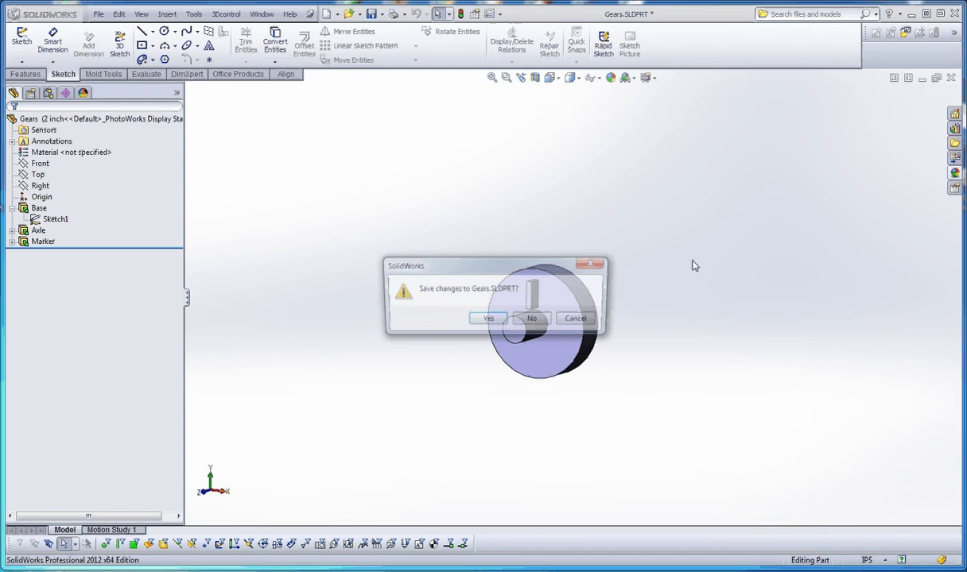
left_click(531, 320)
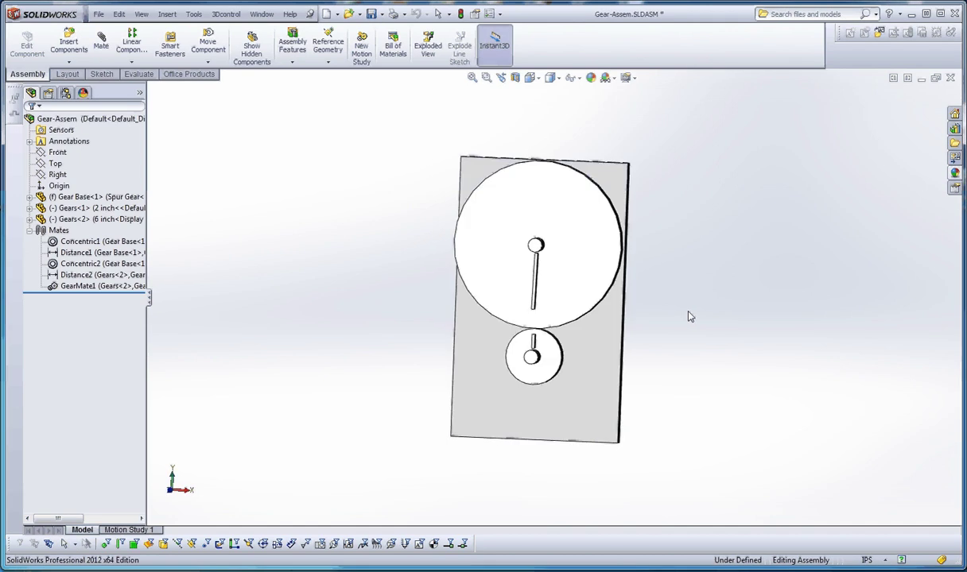
left_click_drag(574, 308, 651, 324)
key("Escape")
middle_click_drag(651, 324, 556, 326)
scroll(516, 318, "down", 2)
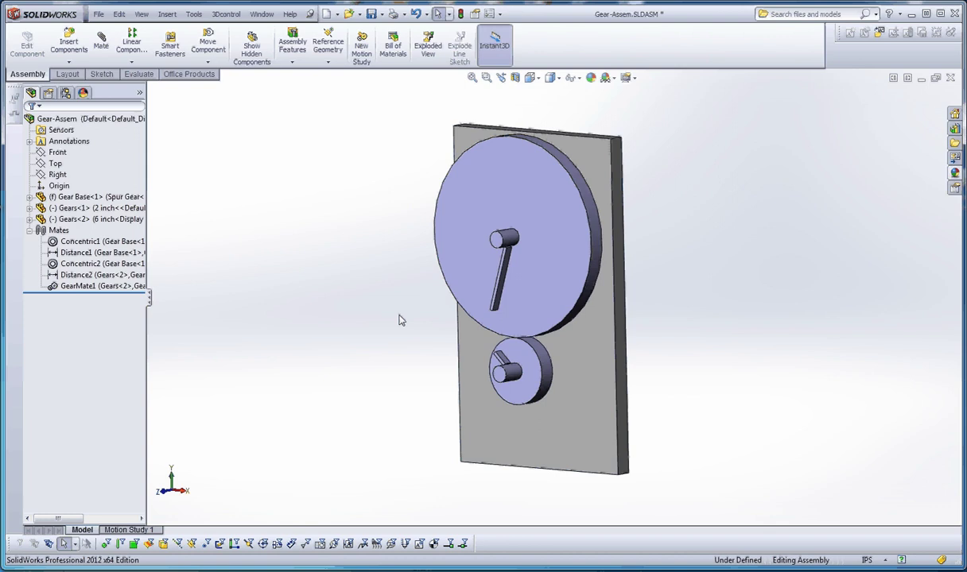
Delete GearMate1 and rotate the large gear until its marker is vertical
right_click(86, 288)
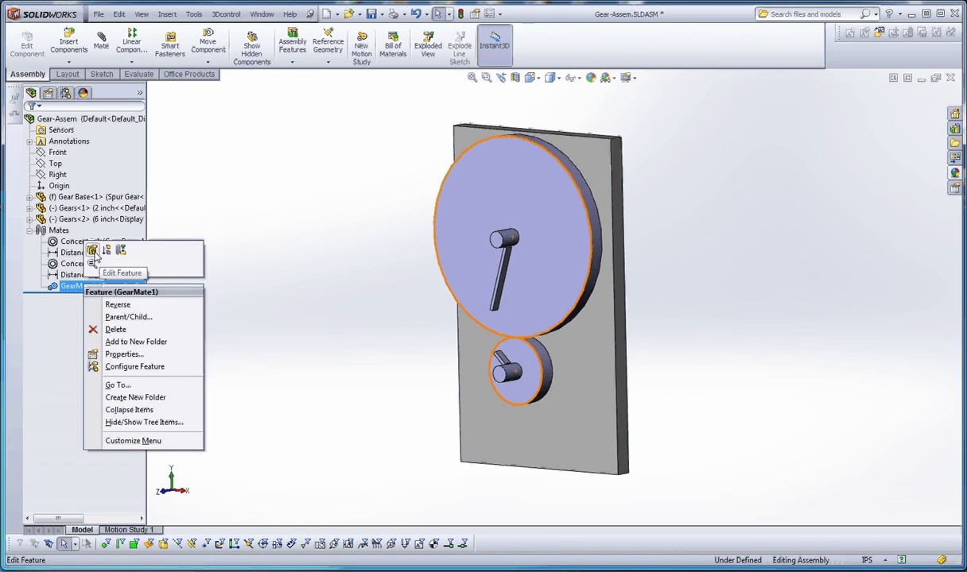
left_click(116, 329)
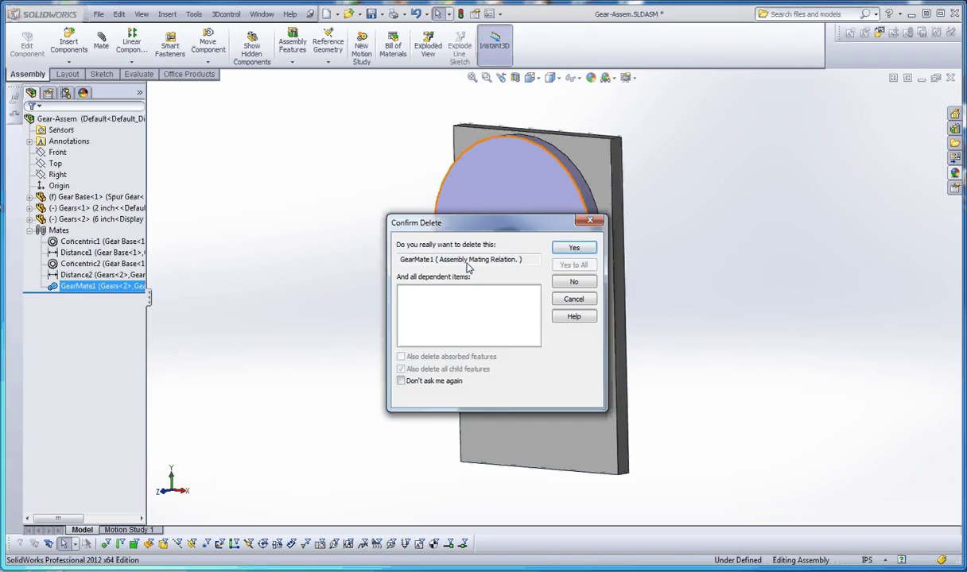
left_click(569, 246)
mouse_move(566, 308)
left_mouse_down()
mouse_move(557, 313)
mouse_move(587, 298)
mouse_move(584, 309)
left_mouse_up()
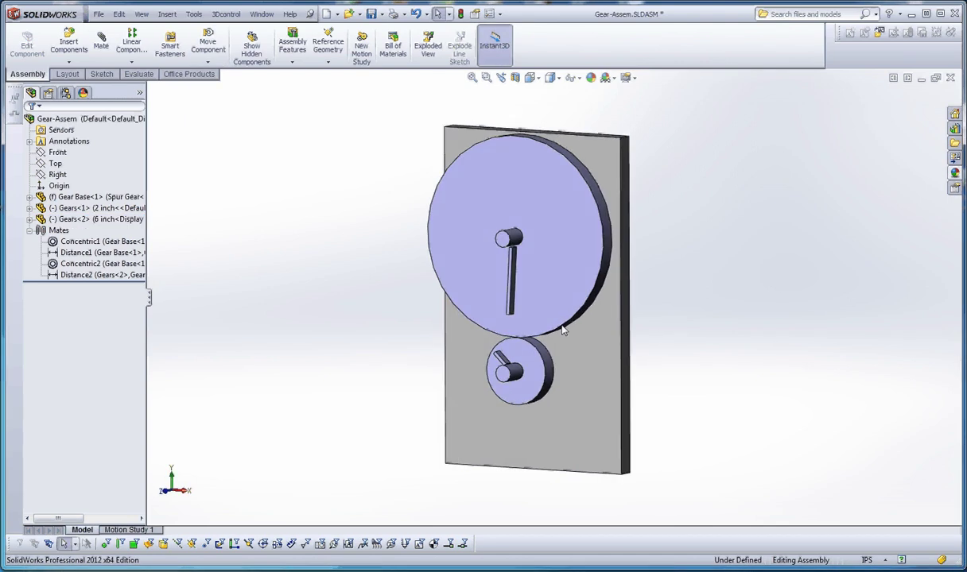
scroll(509, 314, "down", 5)
scroll(488, 292, "down", 1)
Mate the two gears' marker faces coincident, then suppress the resulting Coincident3 mate
left_click(477, 294)
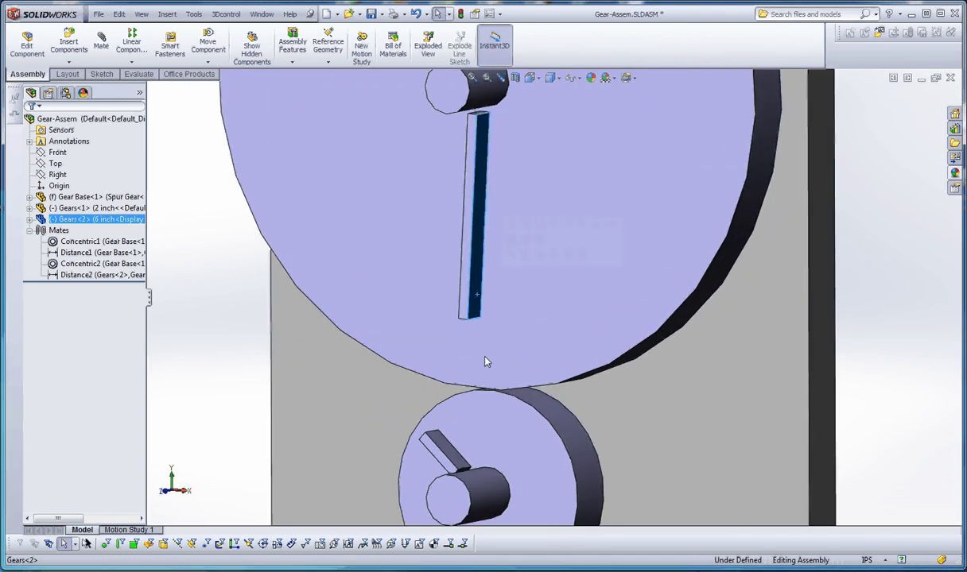
left_click(444, 450, "ctrl")
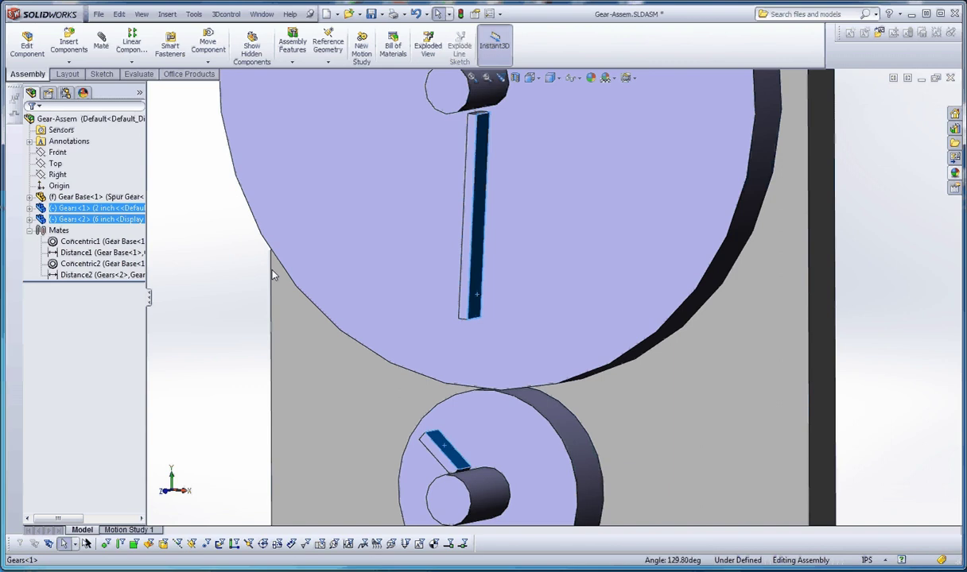
left_click(104, 56)
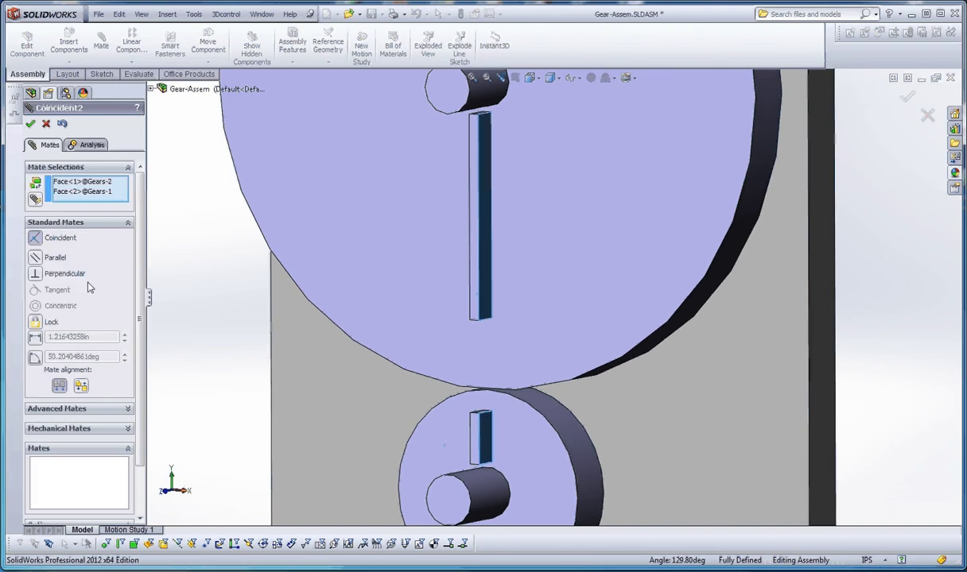
left_click(35, 257)
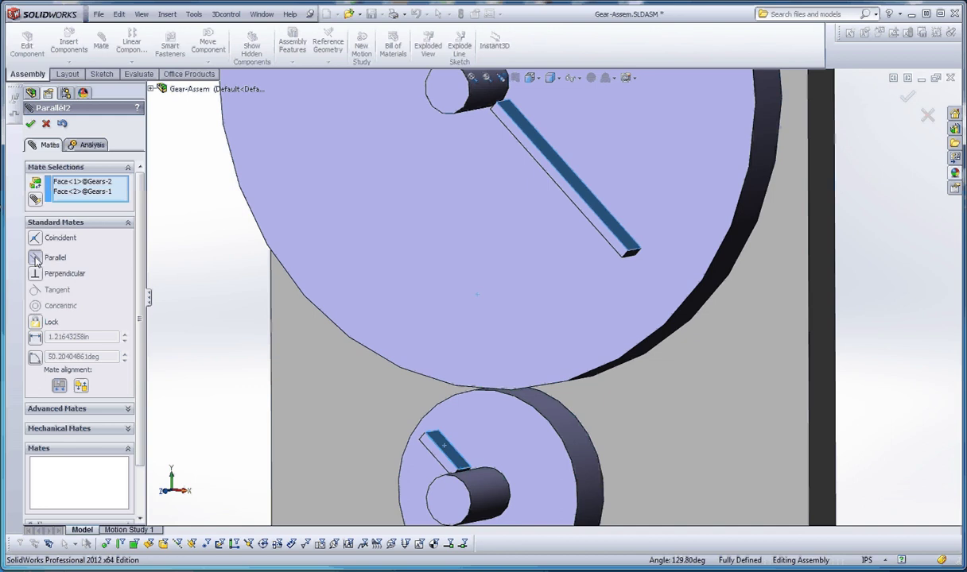
left_click(34, 238)
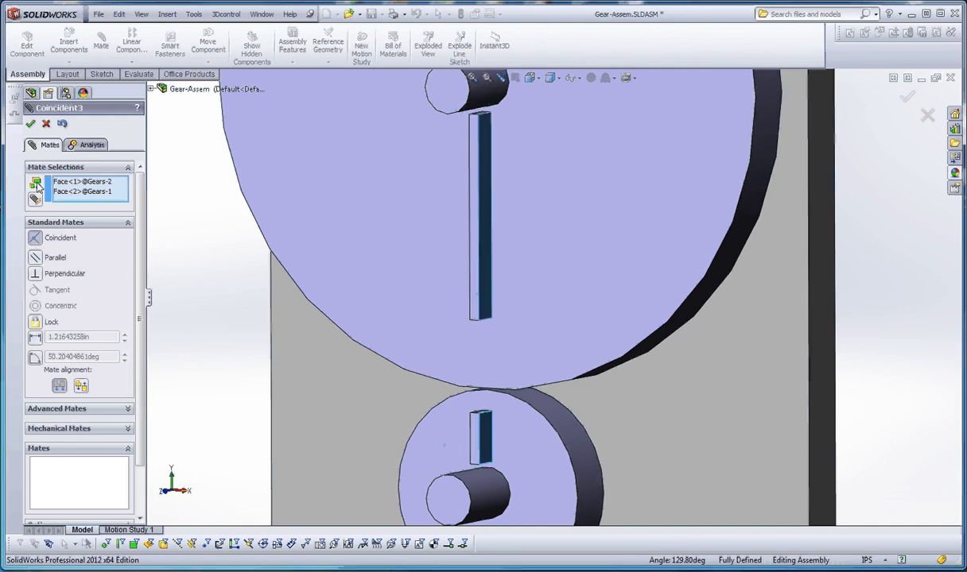
left_click(32, 125)
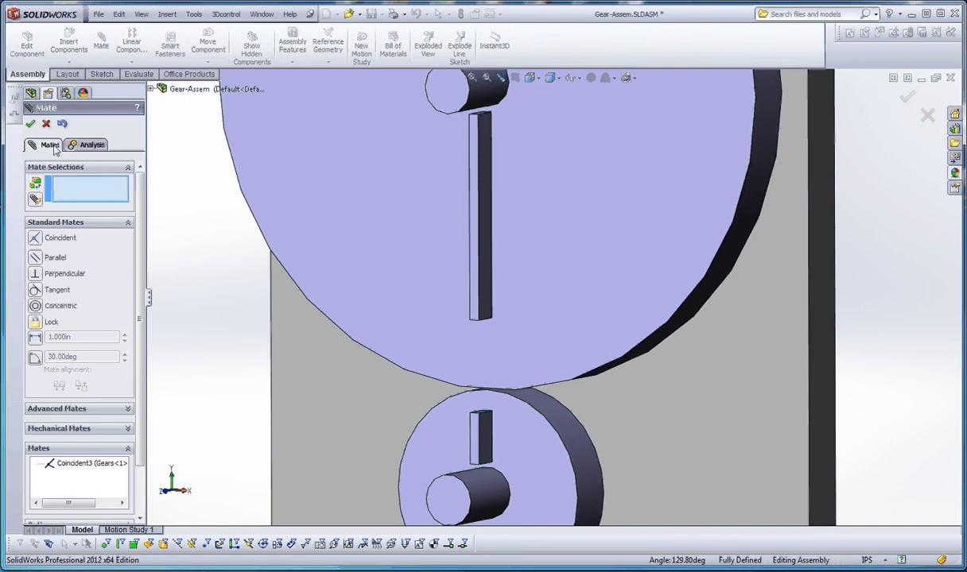
left_click(32, 123)
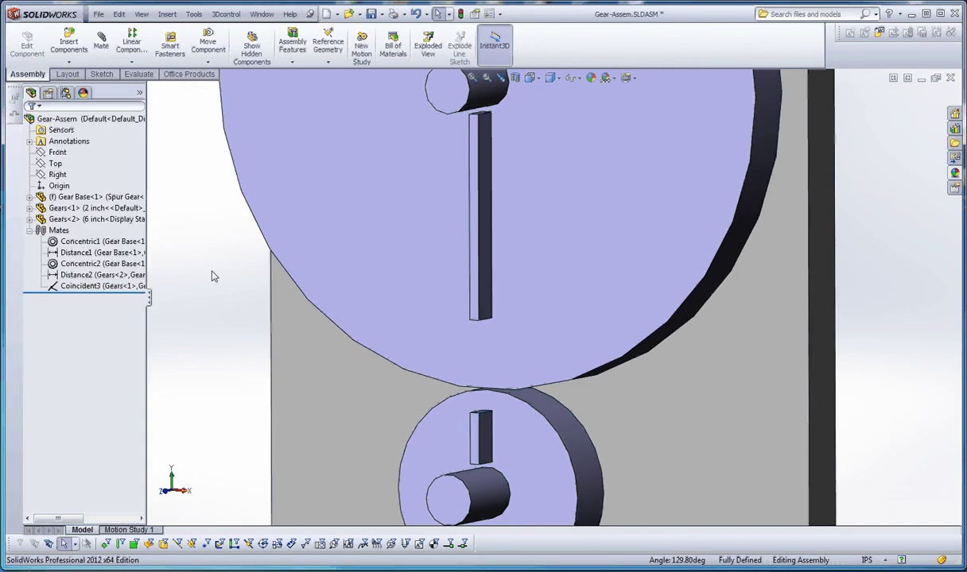
right_click(104, 286)
left_click(129, 265)
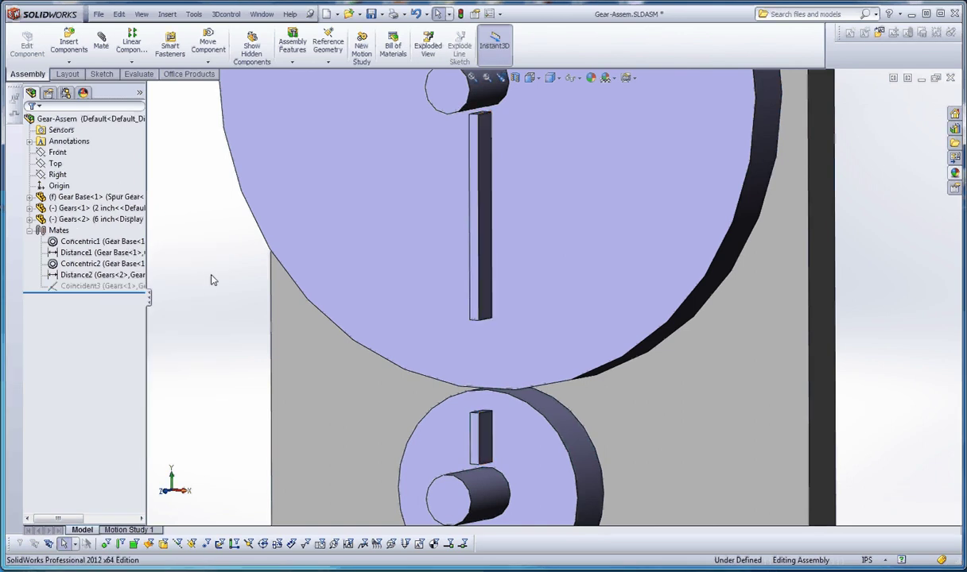
Add a Gear mechanical mate between the large and small gears' outer edges at 6in:2in
key("f")
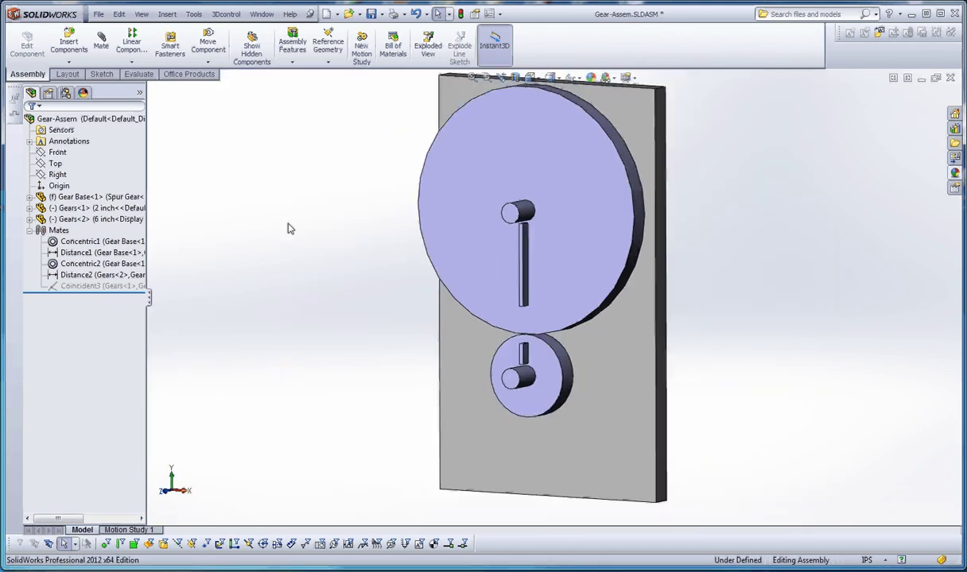
left_click(102, 46)
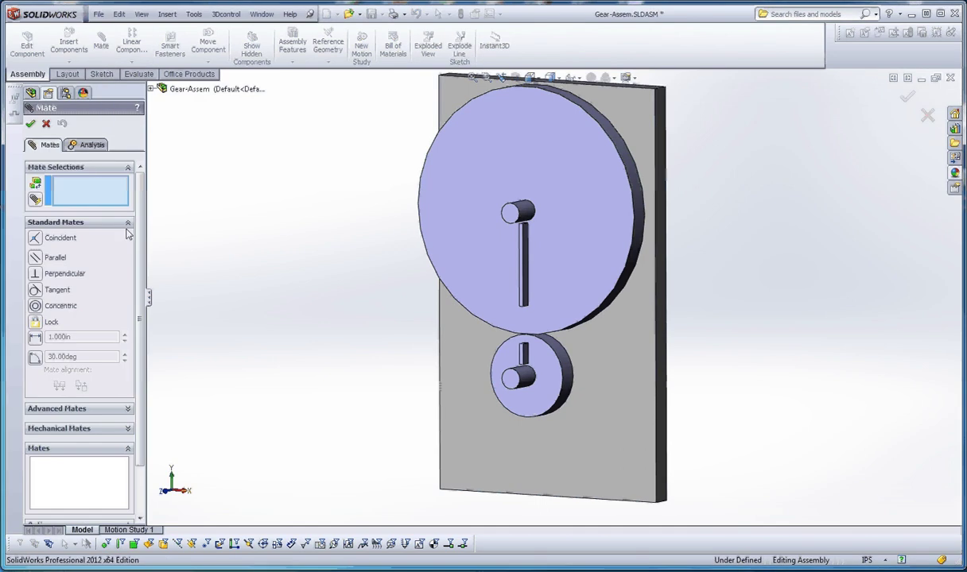
left_click(80, 429)
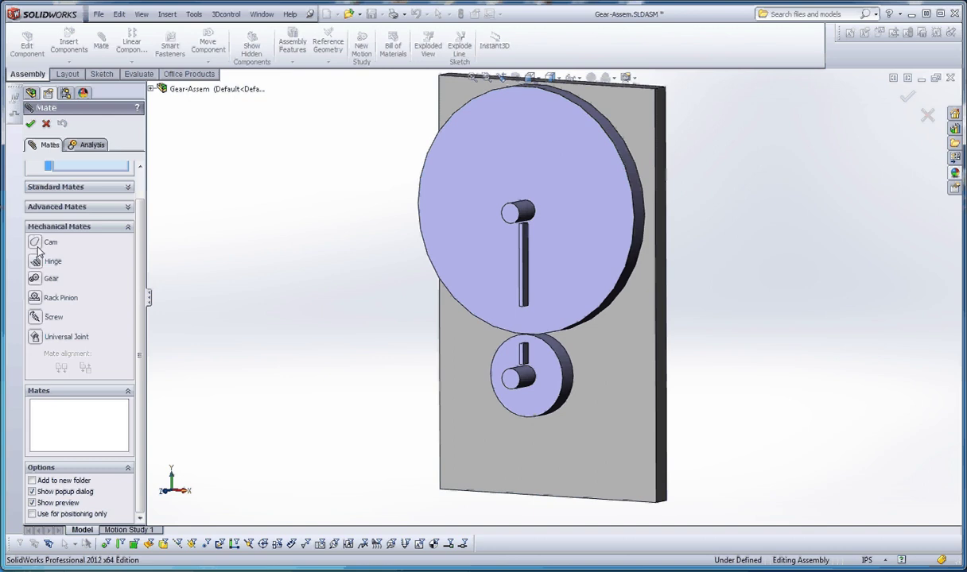
left_click(35, 279)
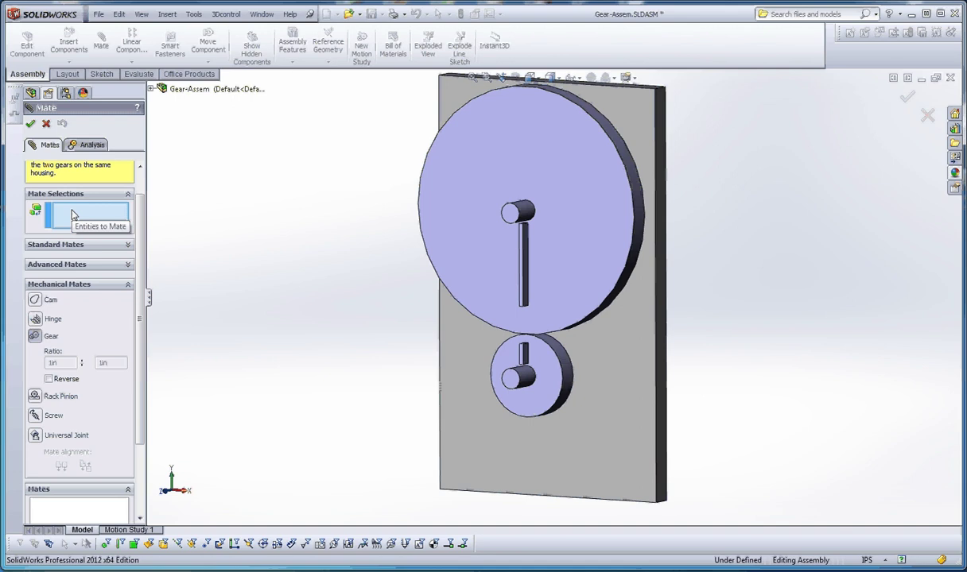
left_click(606, 300)
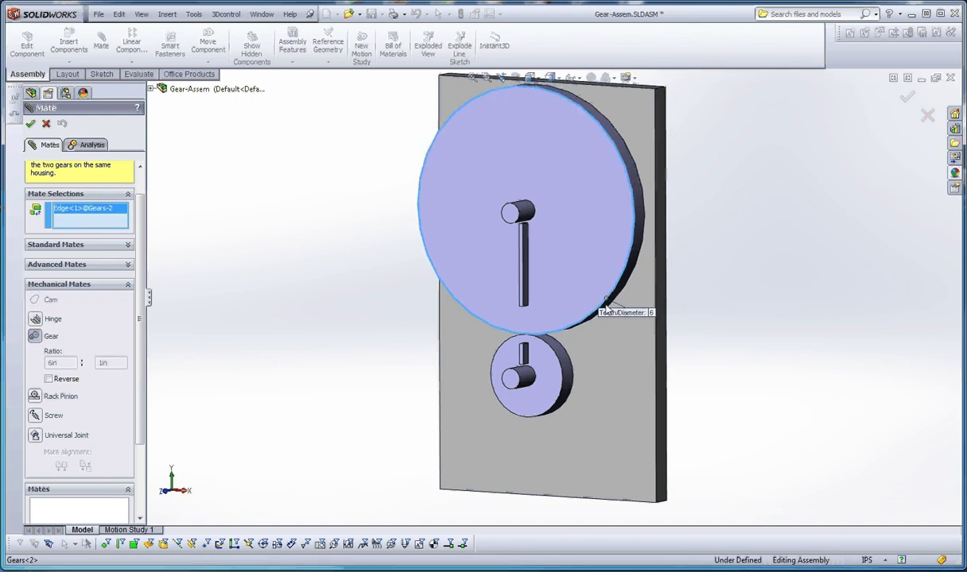
left_click(566, 367)
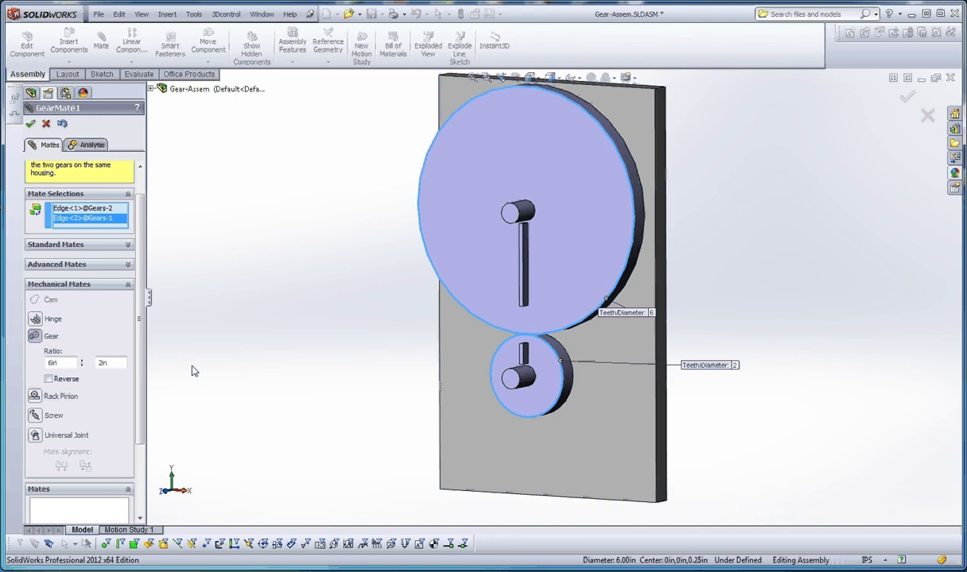
left_click(31, 124)
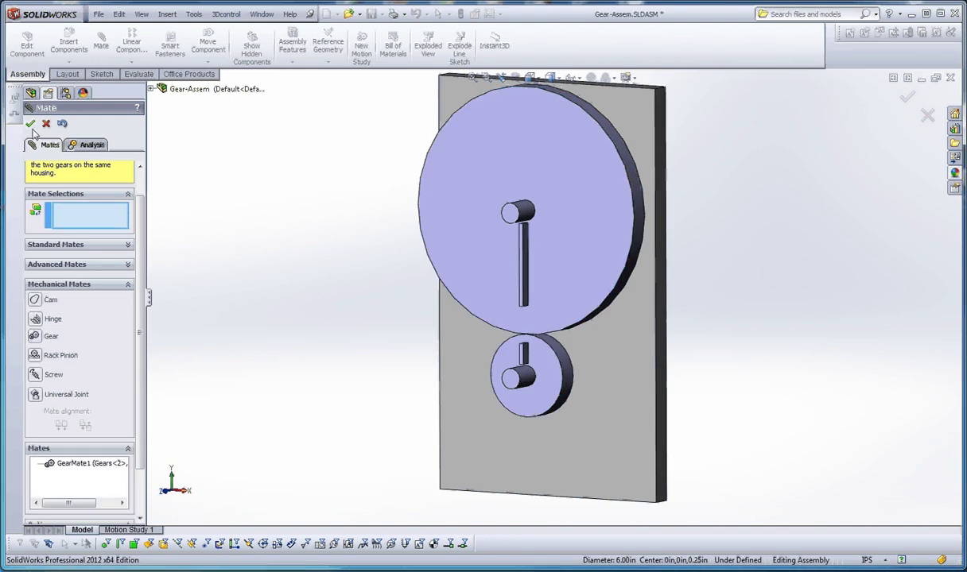
Close the Mate PropertyManager and drag the large gear to confirm the small one follows
left_click(31, 124)
left_click_drag(472, 302, 432, 329)
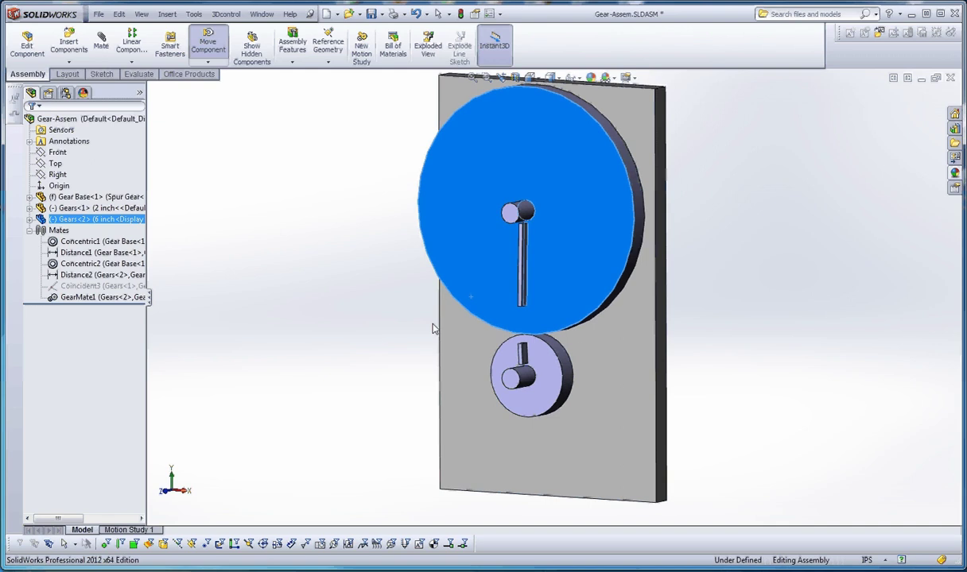
left_click(395, 347)
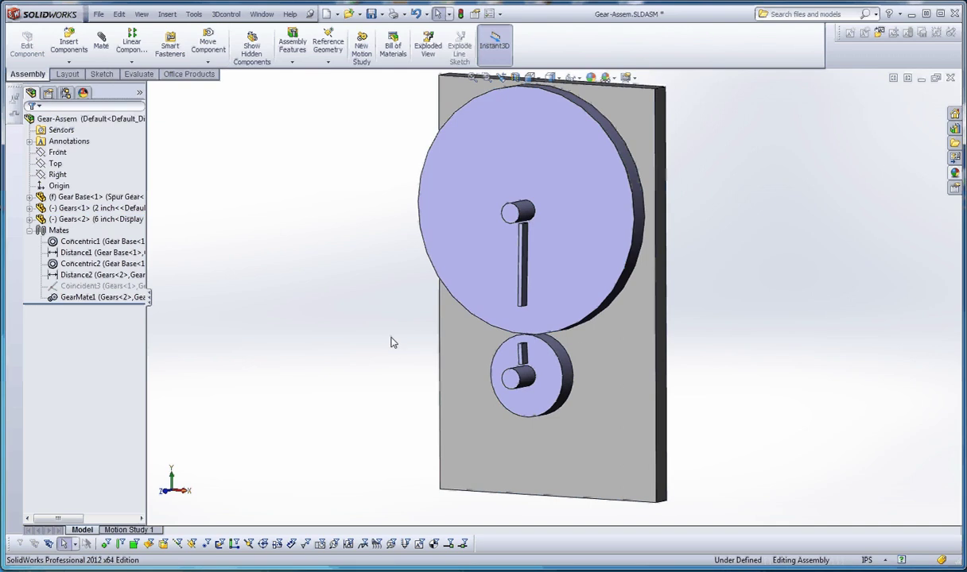